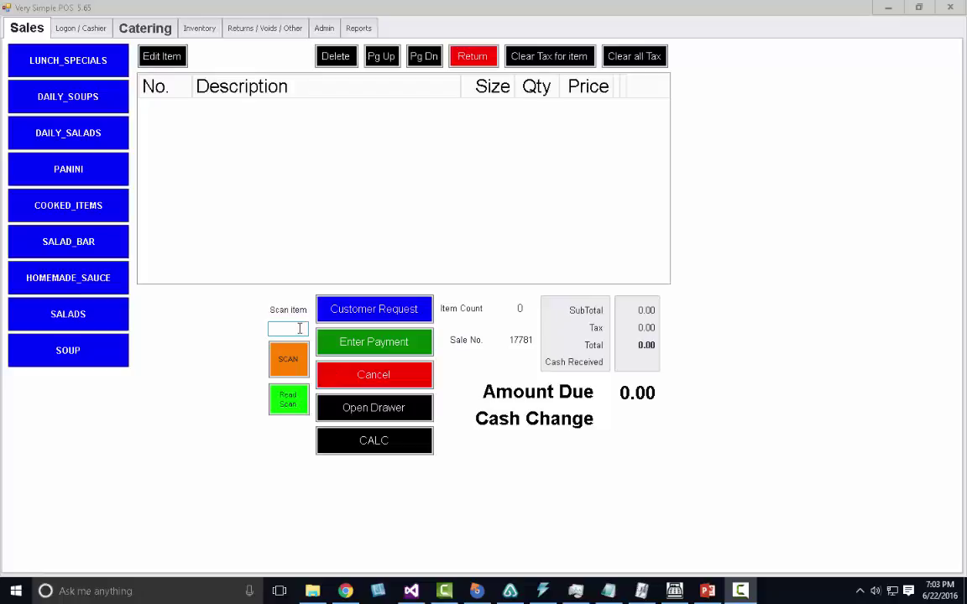
Step: Scan the Seagrams Sparkling Seltzer Water into the sale and set its price to 2.5
{"action": "left_click", "coordinate": [299, 328]}
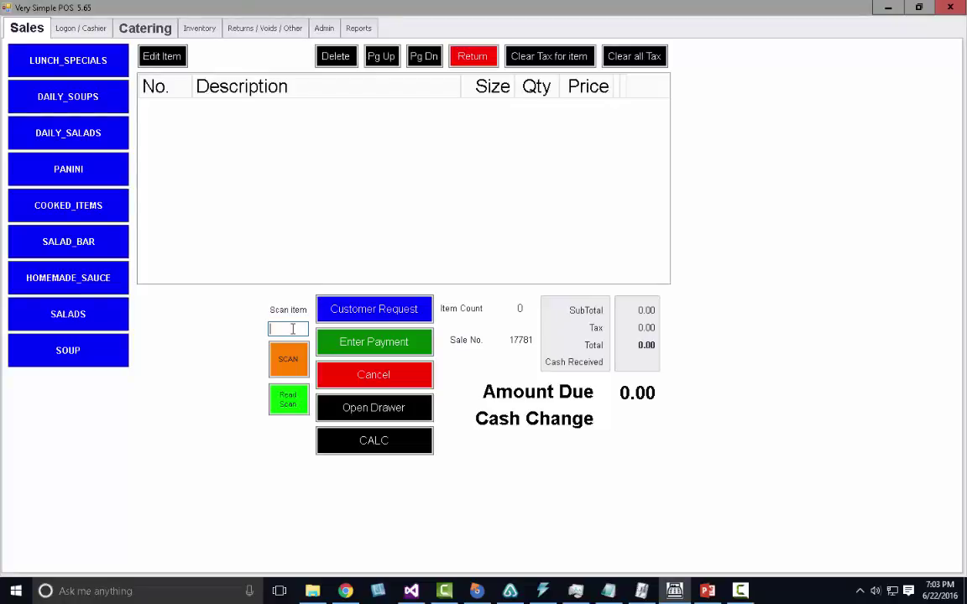
{"action": "key", "text": "Return"}
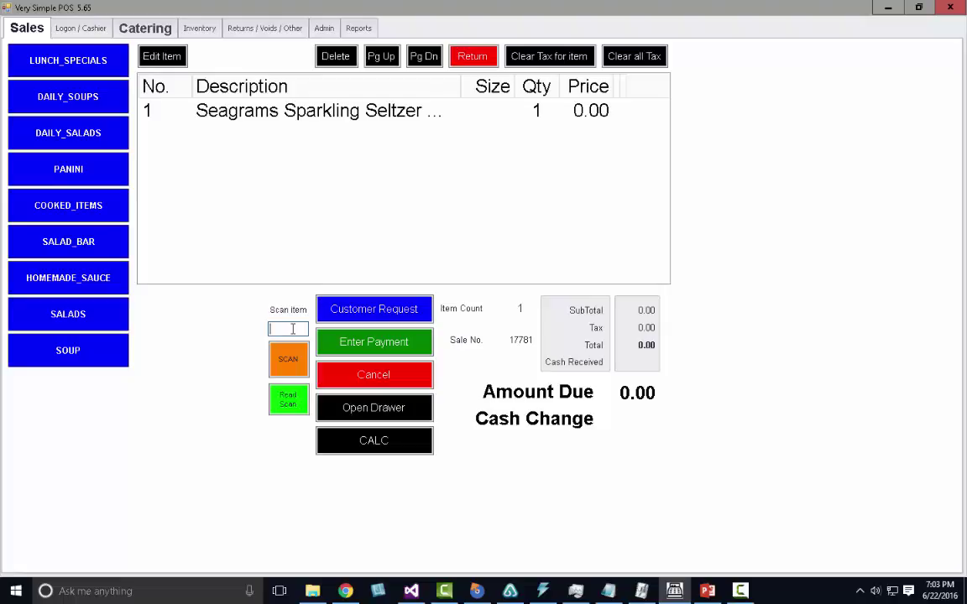
{"action": "left_click", "coordinate": [420, 114]}
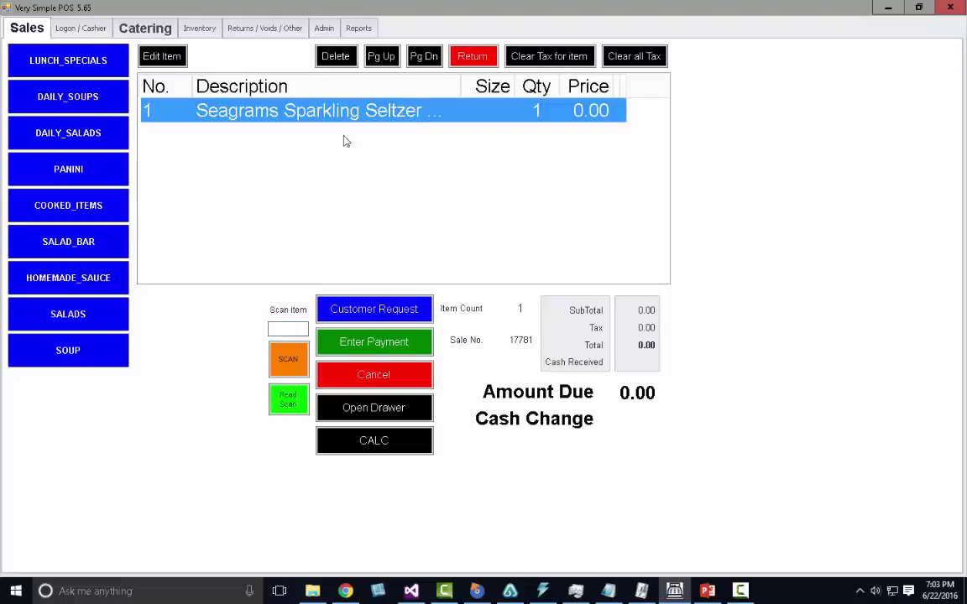
{"action": "left_click", "coordinate": [161, 55]}
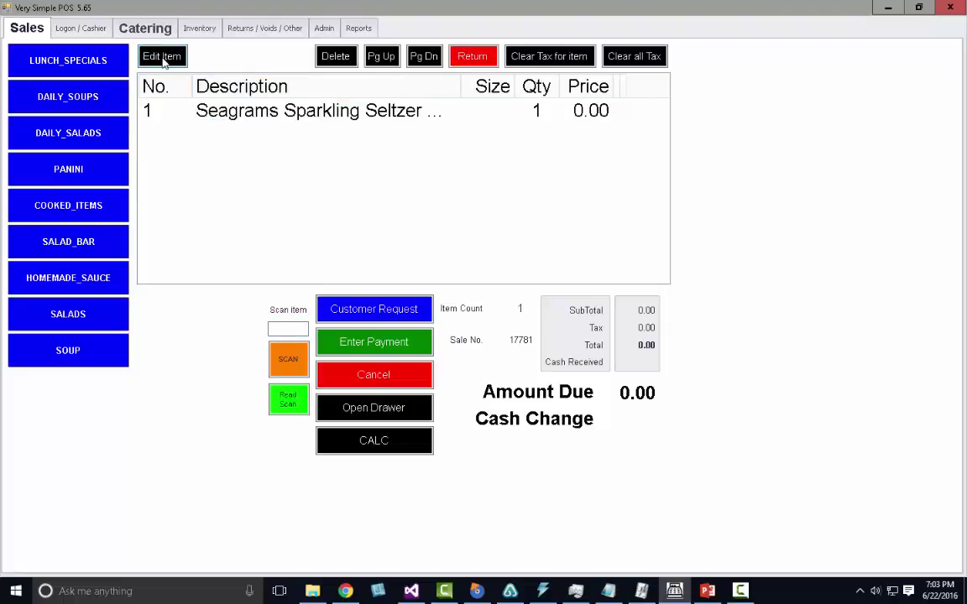
{"action": "left_click", "coordinate": [703, 265]}
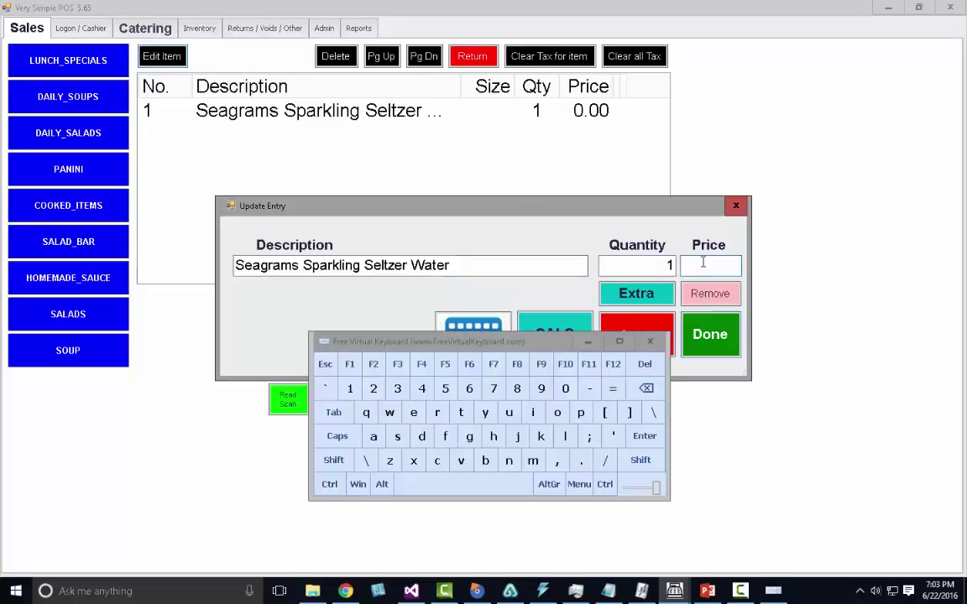
{"action": "type", "text": "2.5"}
{"action": "key", "text": "Return"}
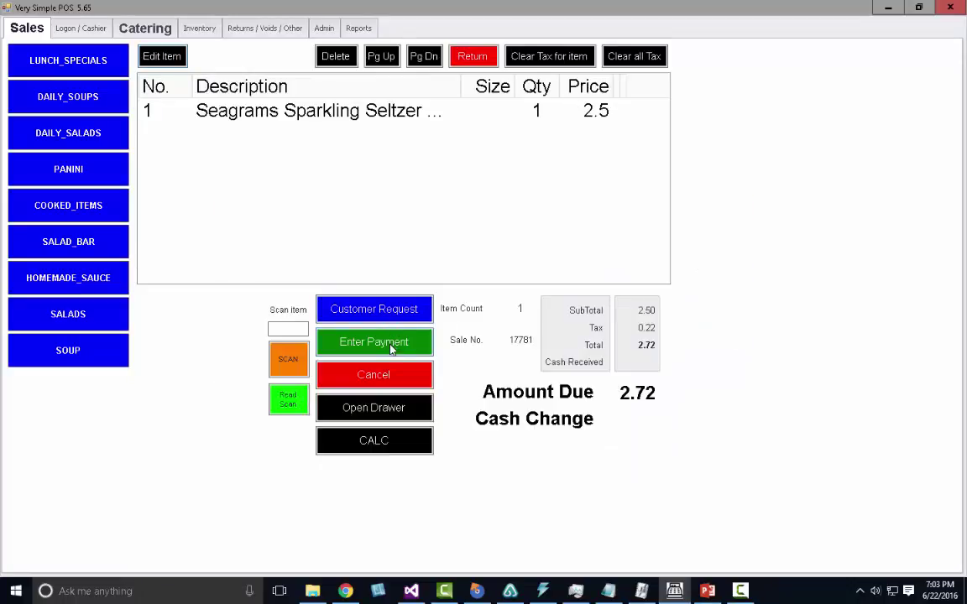
Step: Cancel the current order containing the seltzer water
{"action": "left_click", "coordinate": [489, 107]}
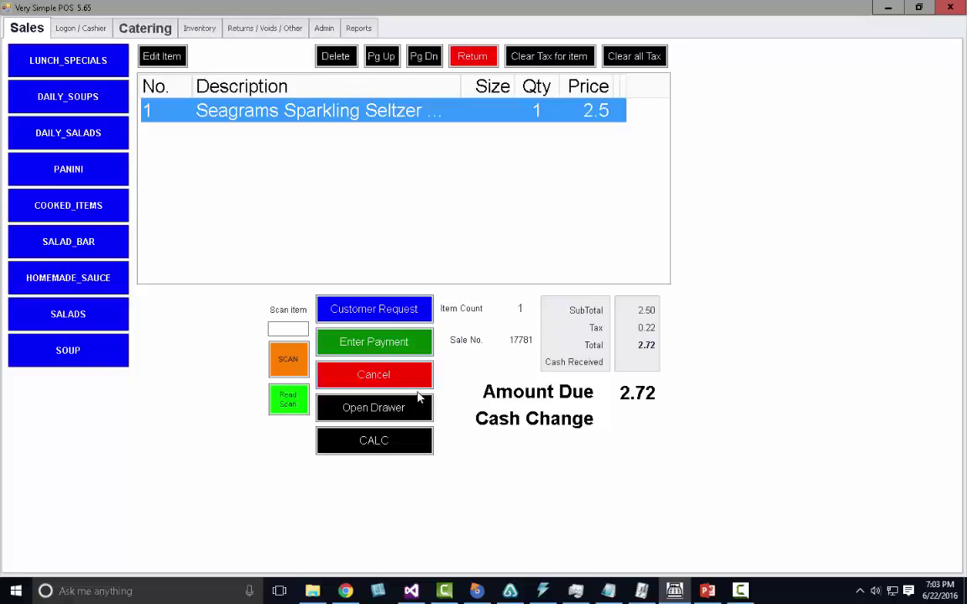
{"action": "left_click", "coordinate": [380, 380]}
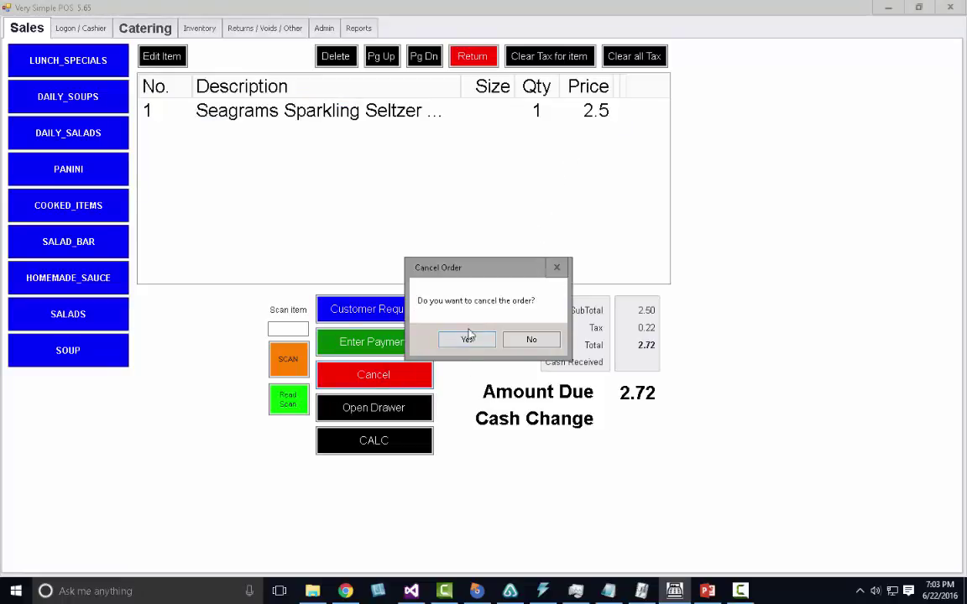
{"action": "left_click", "coordinate": [464, 340]}
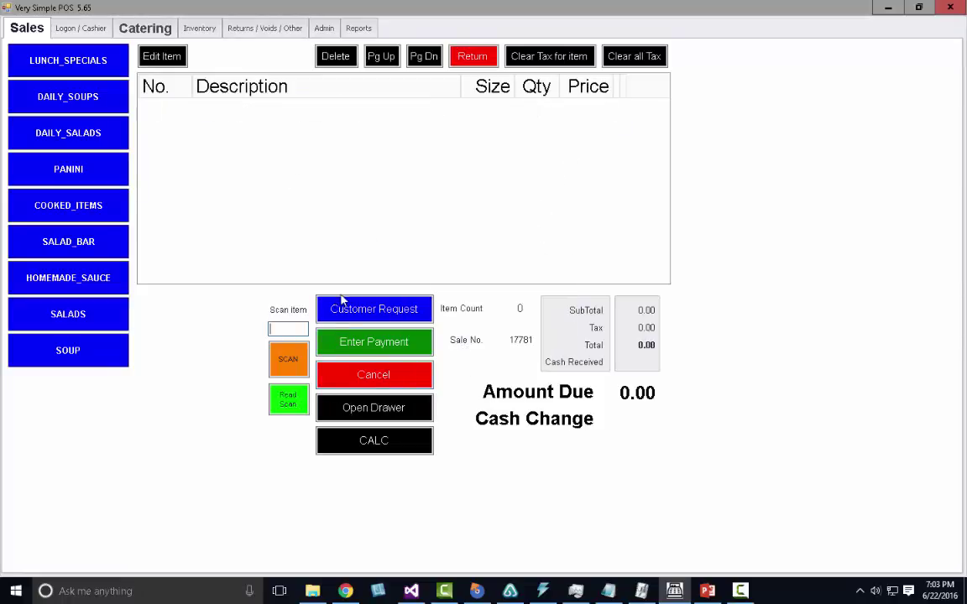
{"action": "left_click", "coordinate": [324, 27]}
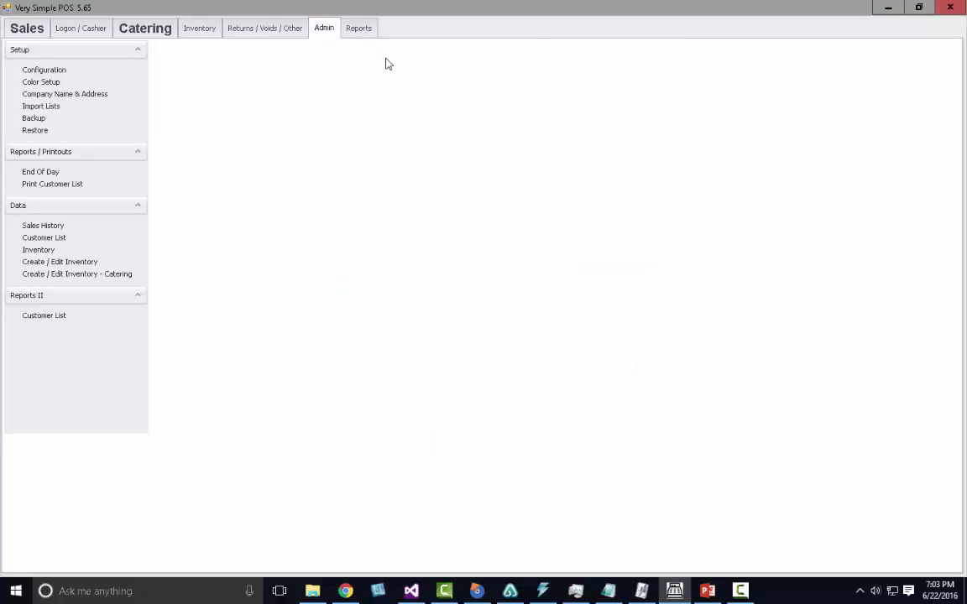
{"action": "left_click", "coordinate": [40, 250]}
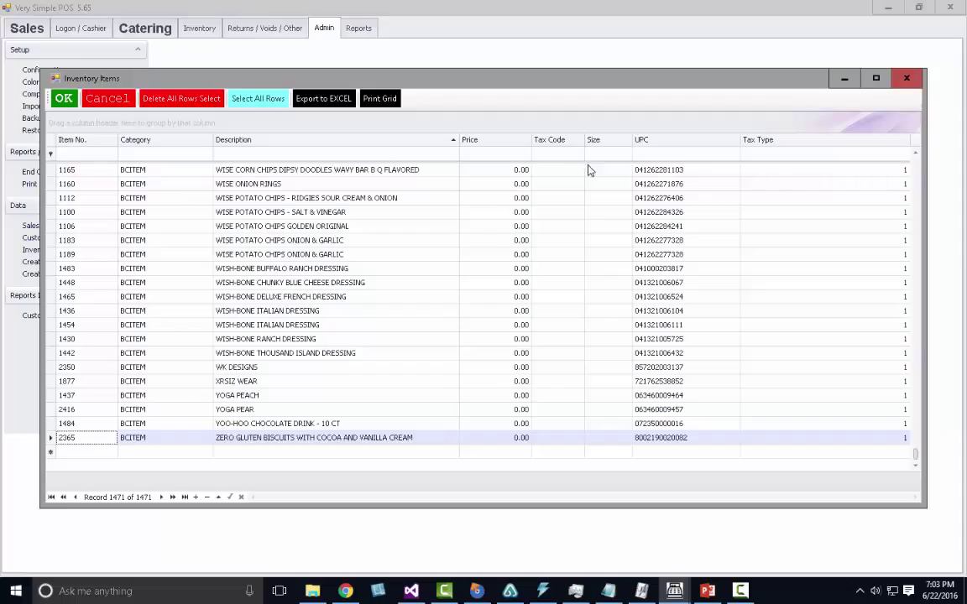
{"action": "left_click", "coordinate": [688, 152]}
{"action": "type", "text": "072979004051"}
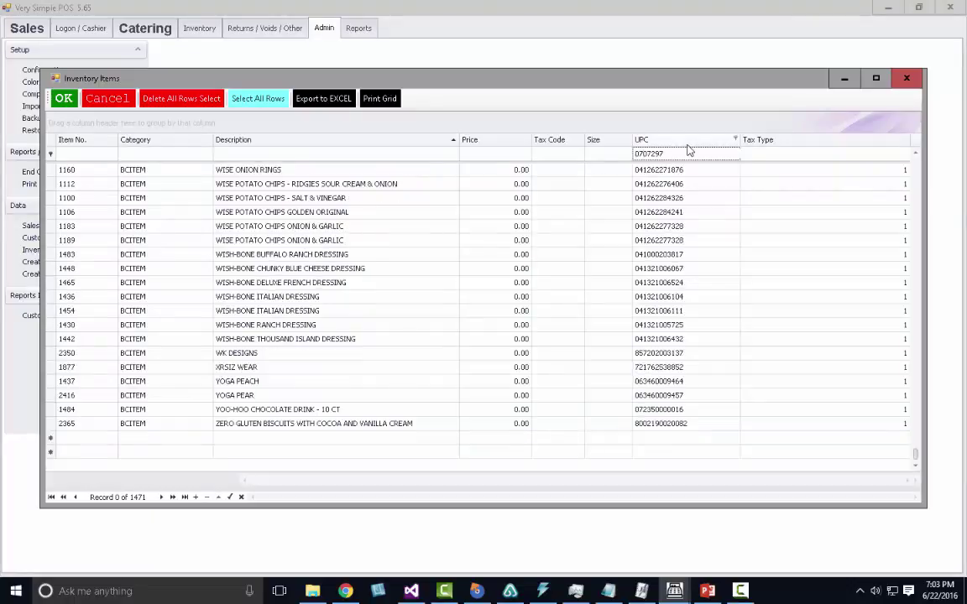
{"action": "left_click", "coordinate": [528, 170]}
{"action": "double_click", "coordinate": [529, 170]}
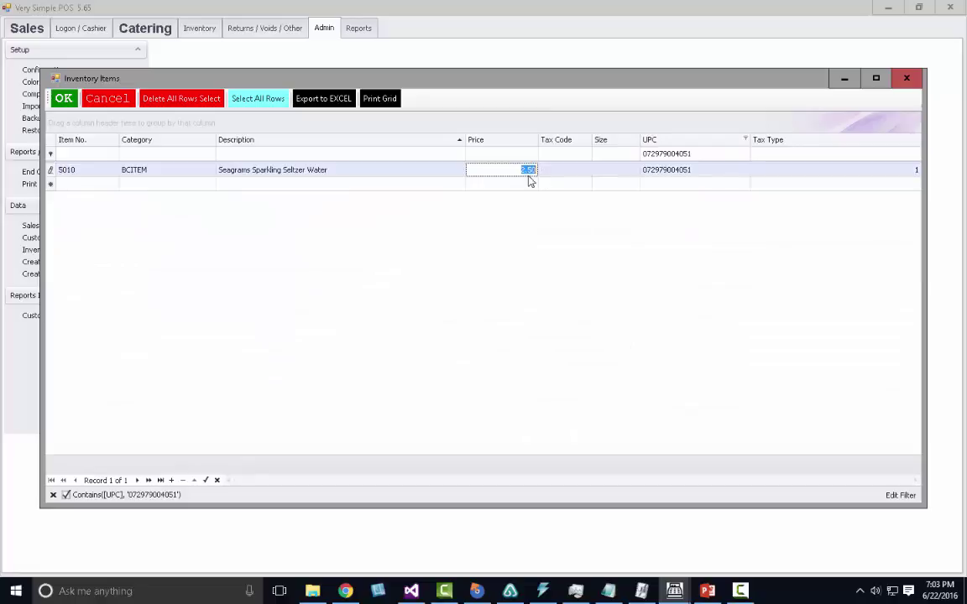
Step: Delete the Seagrams Sparkling Seltzer Water record from the inventory and save the list
{"action": "left_click", "coordinate": [157, 100]}
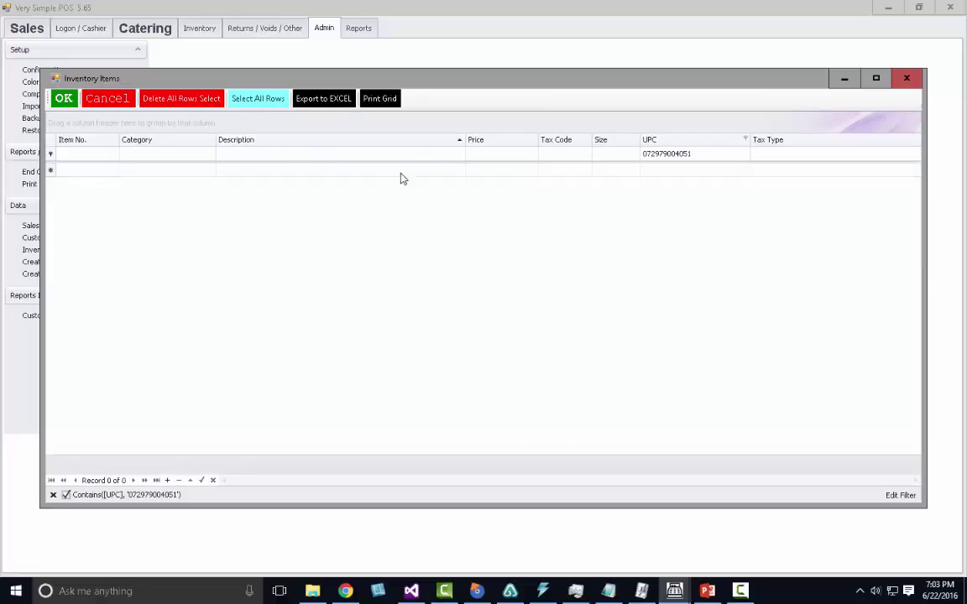
{"action": "left_click", "coordinate": [52, 102]}
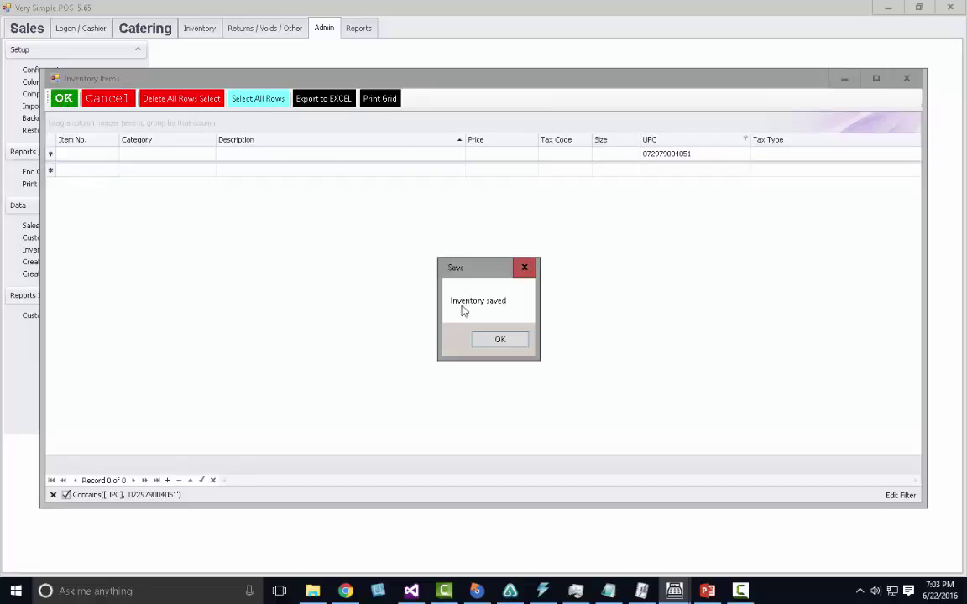
{"action": "left_click", "coordinate": [510, 341]}
{"action": "left_click", "coordinate": [31, 27]}
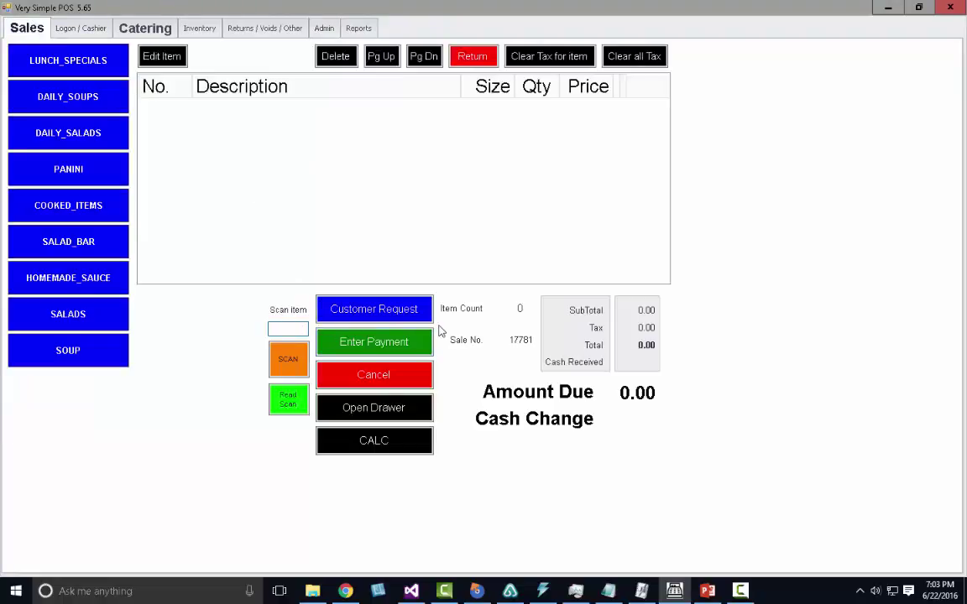
{"action": "type", "text": "072979004051"}
{"action": "key", "text": "Return"}
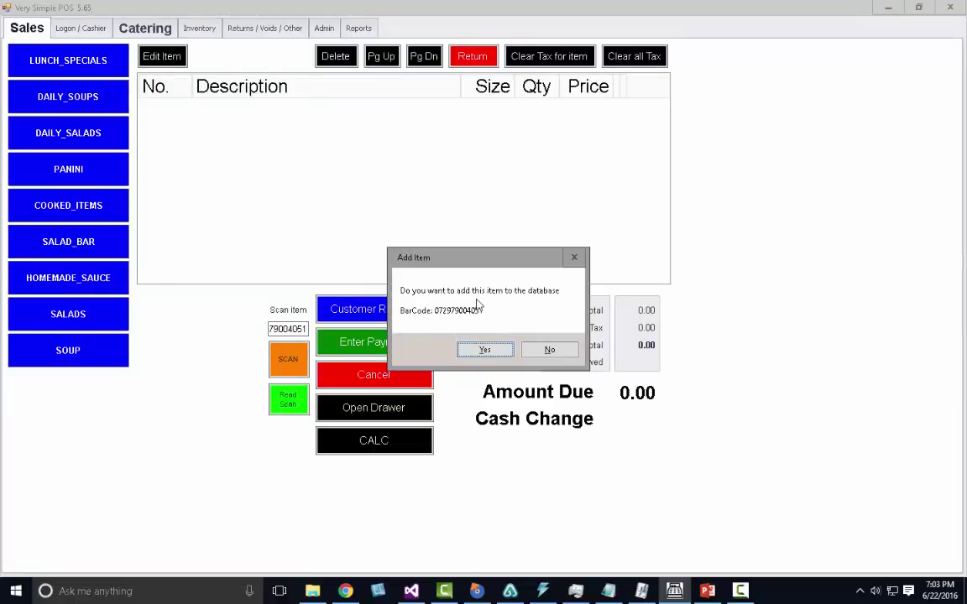
{"action": "left_click", "coordinate": [480, 352]}
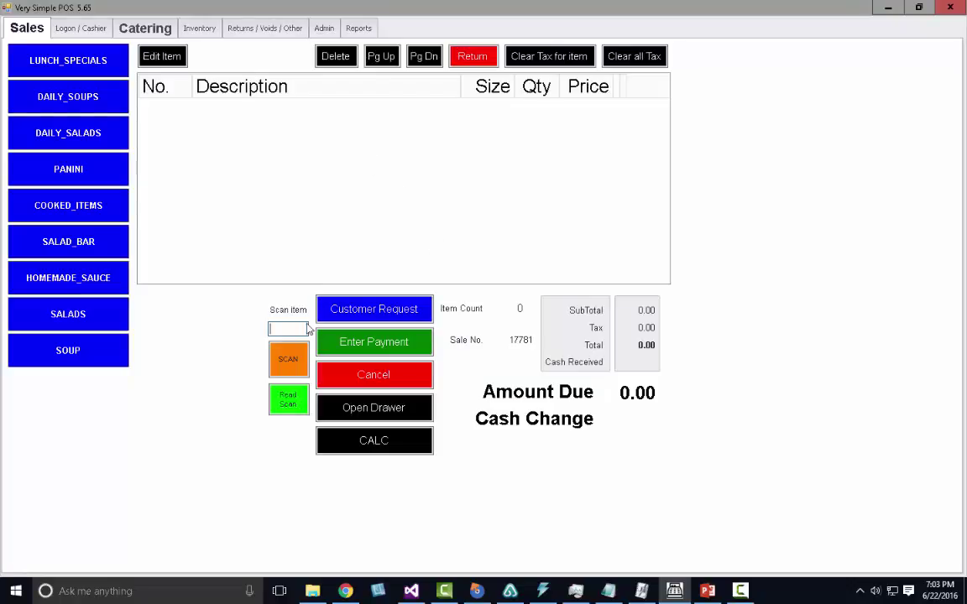
Step: Rescan the new barcode and edit its sale entry to the description Spring Water and the price 3.00
{"action": "key", "text": "Return"}
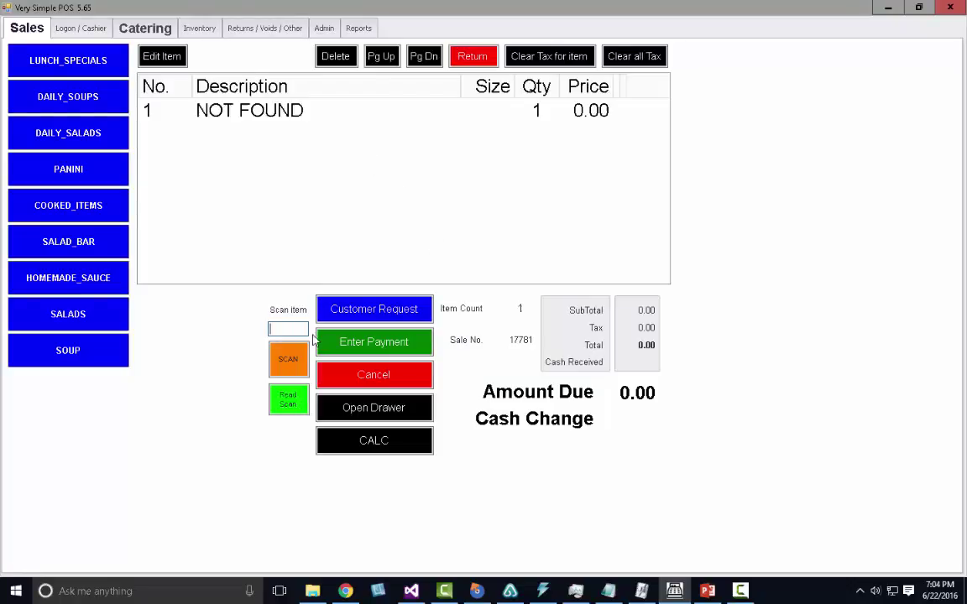
{"action": "left_click", "coordinate": [210, 111]}
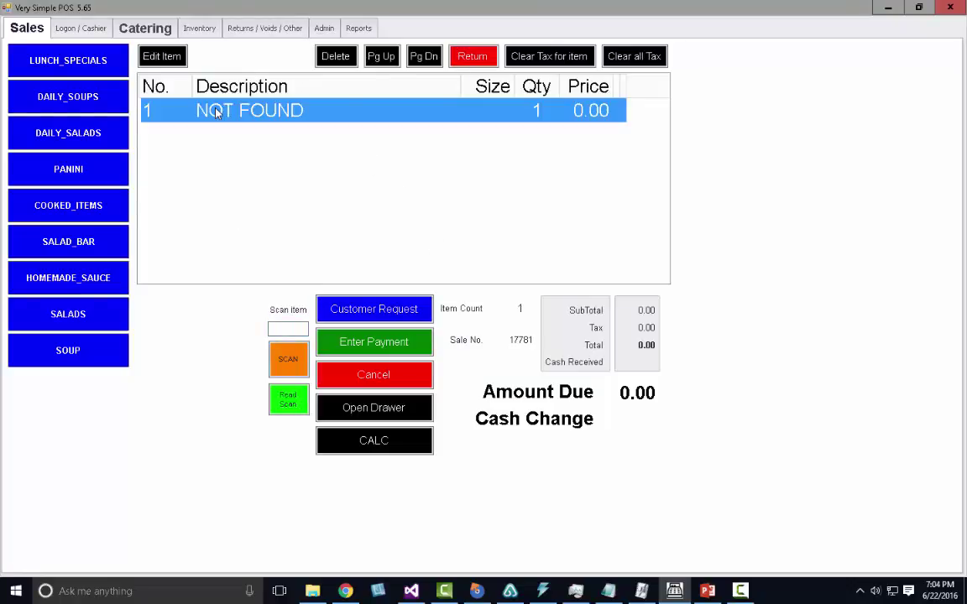
{"action": "left_click", "coordinate": [163, 56]}
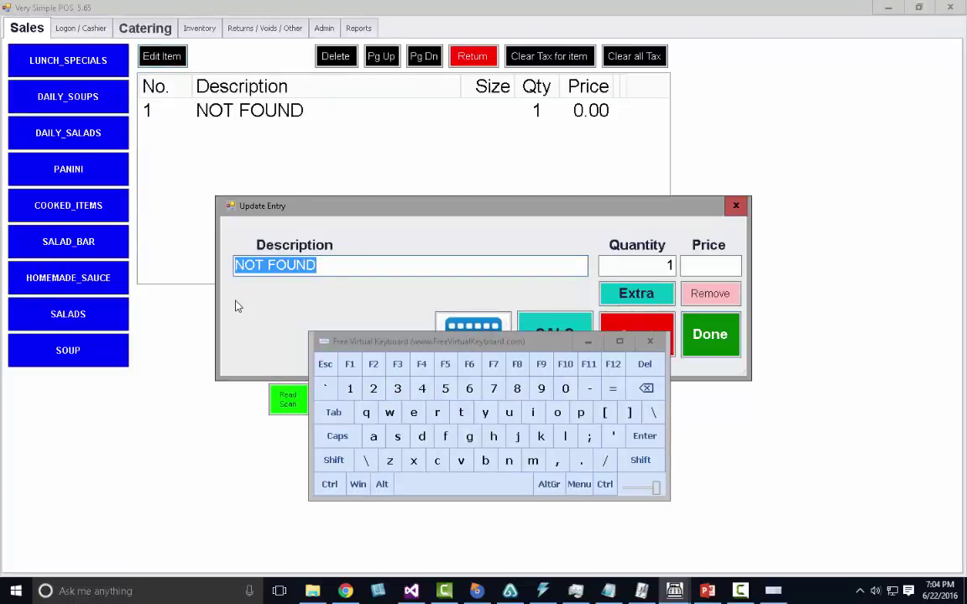
{"action": "type", "text": "Spri"}
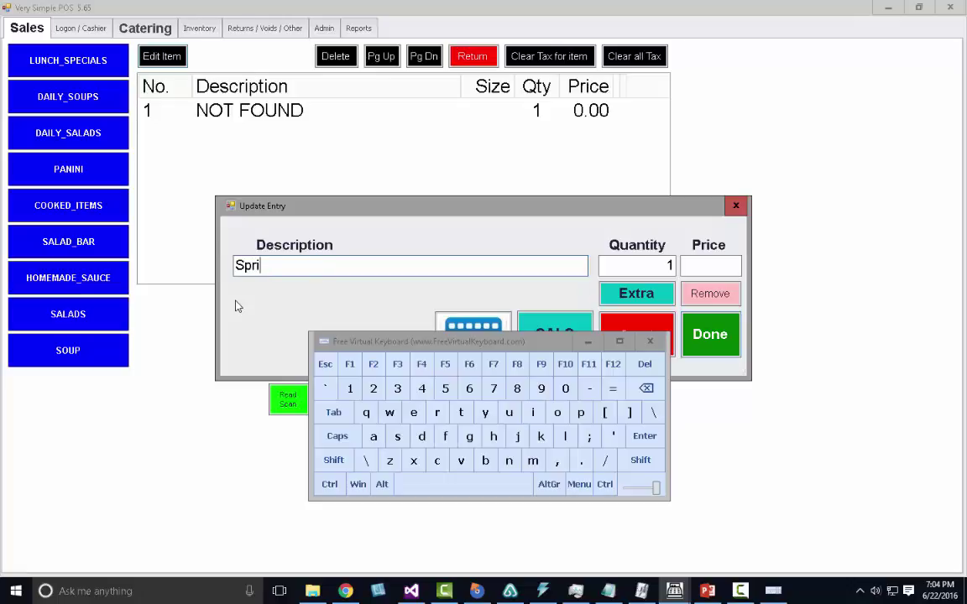
{"action": "type", "text": "ng Water"}
{"action": "key", "text": "Tab"}
{"action": "key", "text": "Tab"}
{"action": "type", "text": "3.00"}
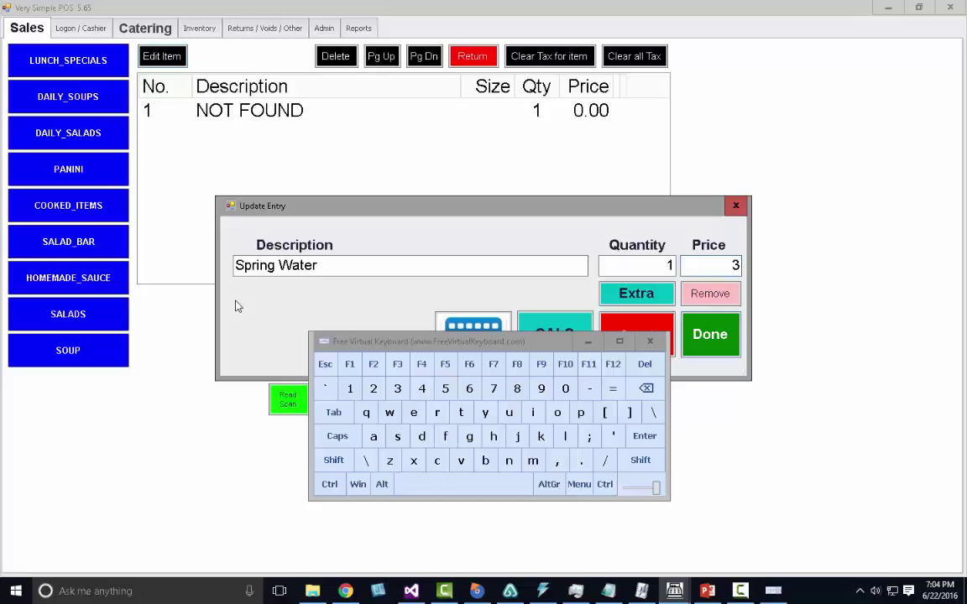
{"action": "left_click", "coordinate": [711, 343]}
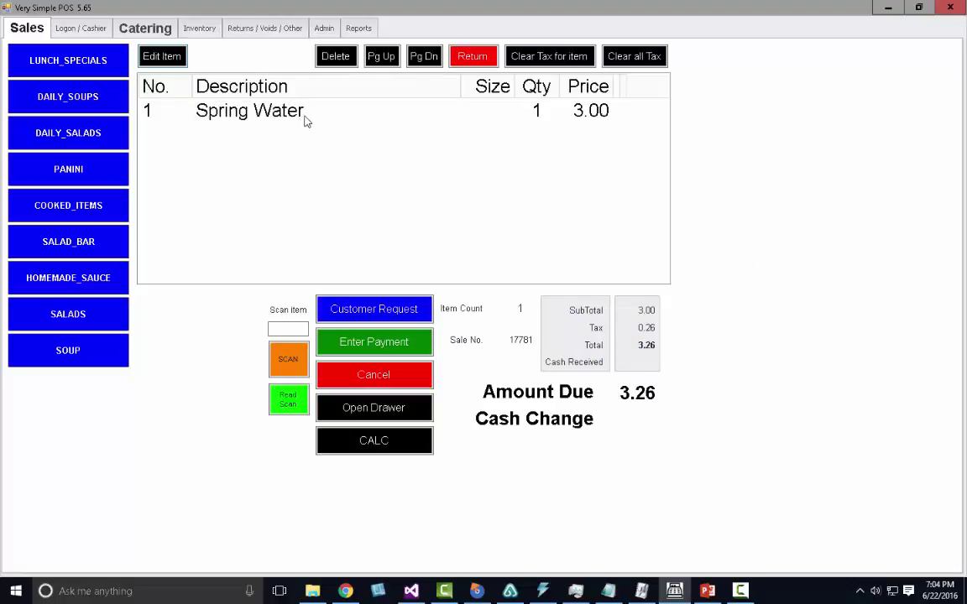
Step: Cancel the order and rescan the same barcode to ring up Spring Water in a fresh sale
{"action": "left_click", "coordinate": [277, 107]}
{"action": "left_click", "coordinate": [392, 384]}
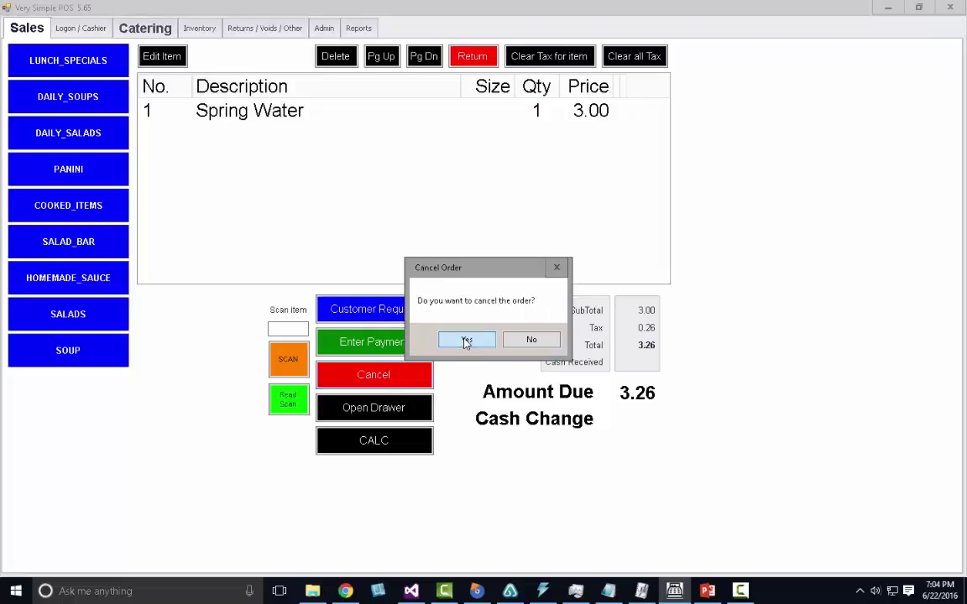
{"action": "left_click", "coordinate": [466, 339]}
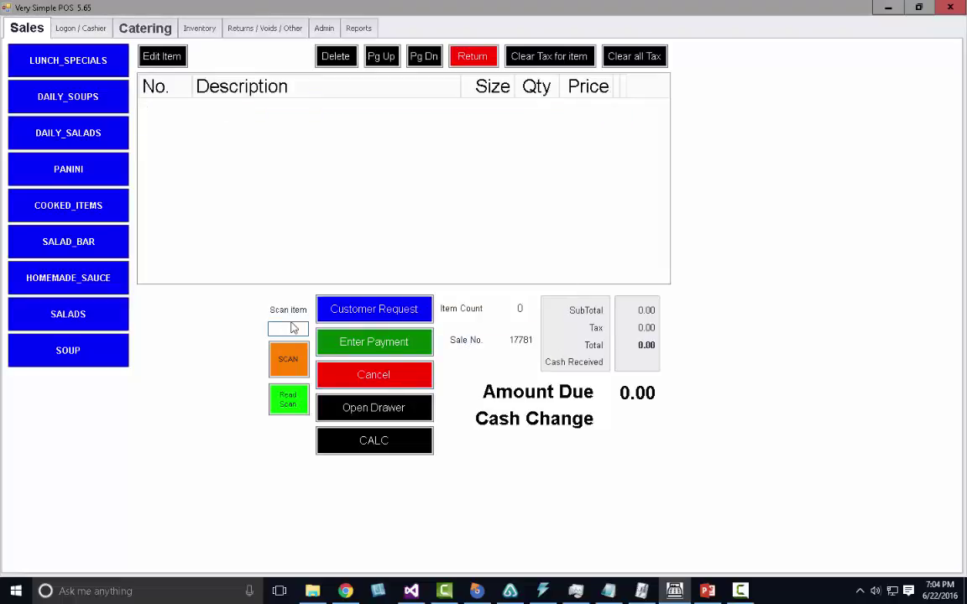
{"action": "key", "text": "Return"}
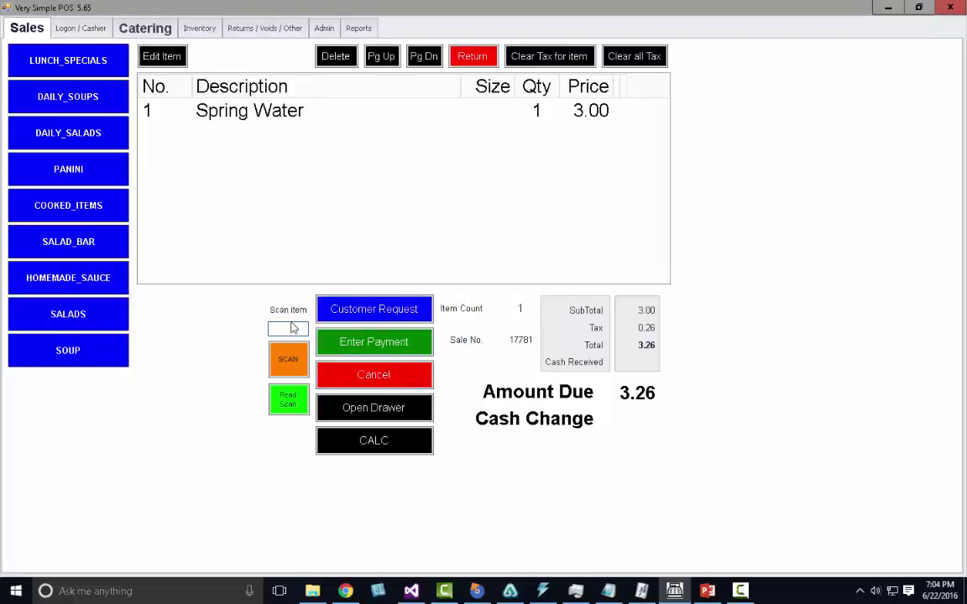
{"action": "left_click", "coordinate": [331, 120]}
Step: Filter the admin inventory list's descriptions by "spring" and check the Spring Water record's description and price
{"action": "left_click", "coordinate": [327, 32]}
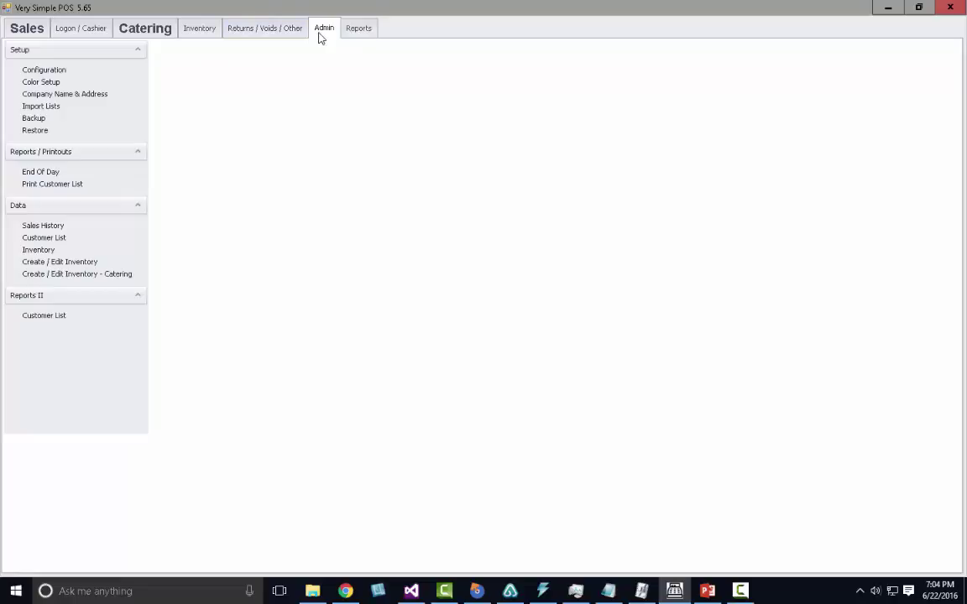
{"action": "left_click", "coordinate": [37, 251]}
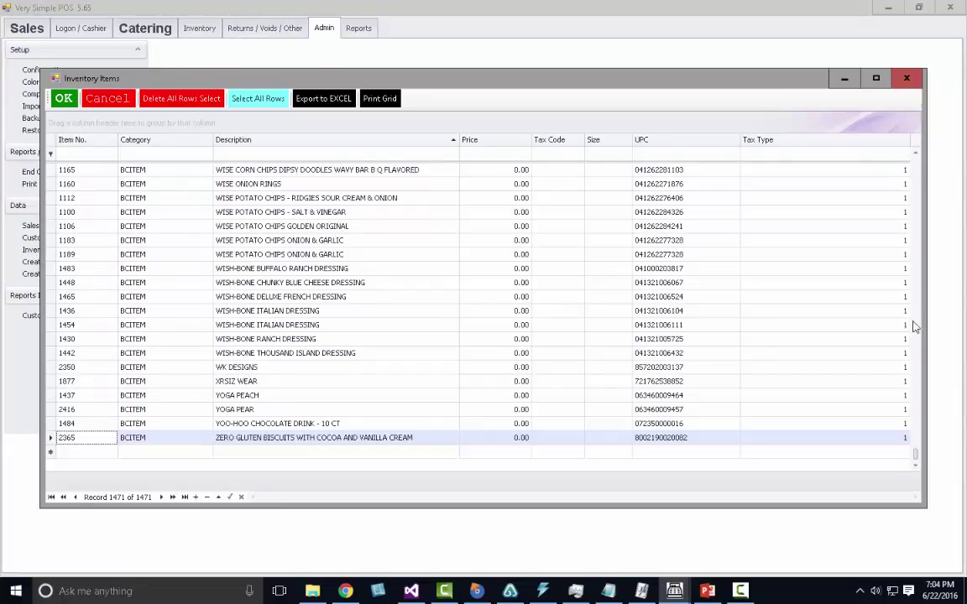
{"action": "left_click_drag", "start_coordinate": [915, 453], "coordinate": [900, 207]}
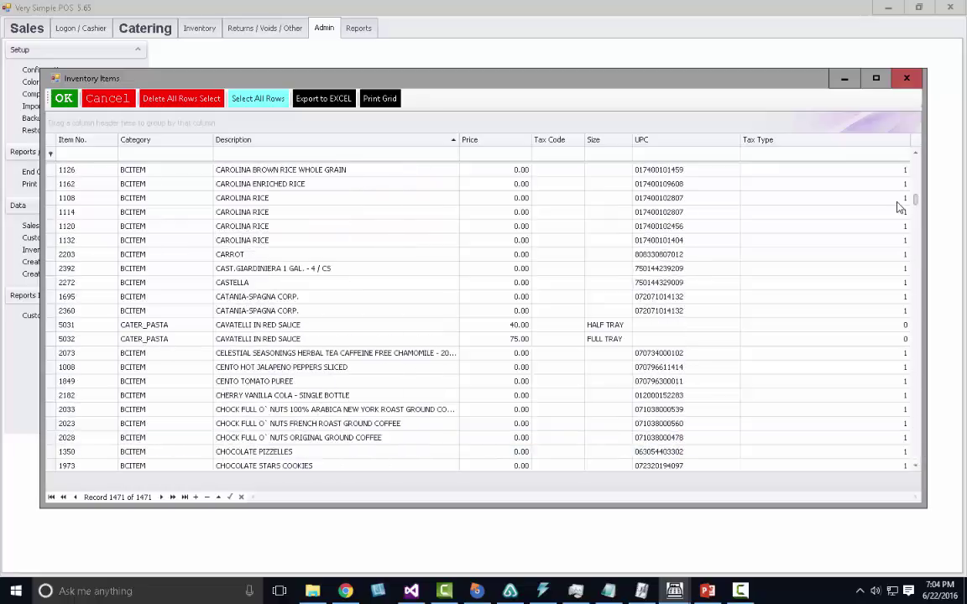
{"action": "left_click", "coordinate": [646, 153]}
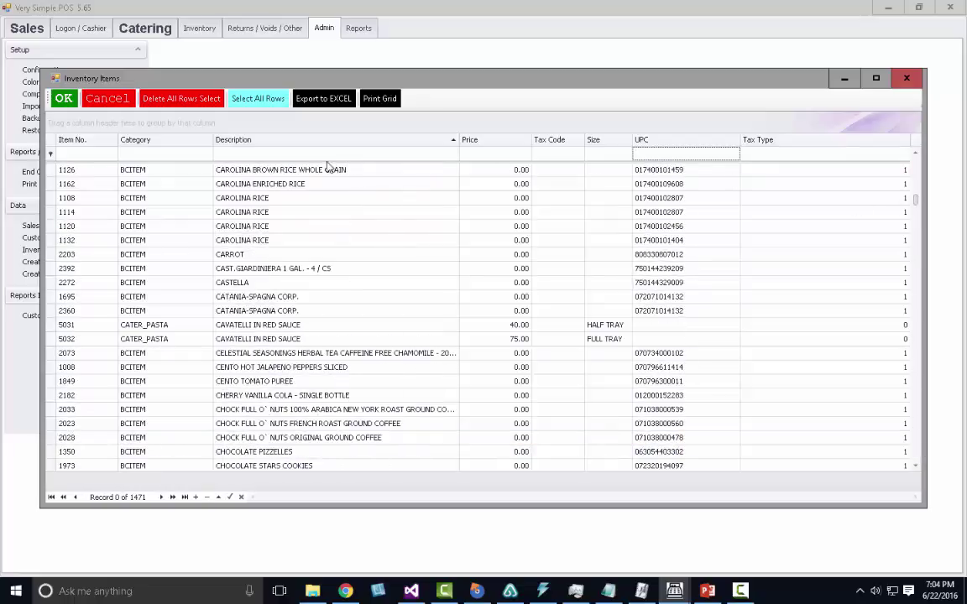
{"action": "left_click", "coordinate": [263, 155]}
{"action": "type", "text": "sp"}
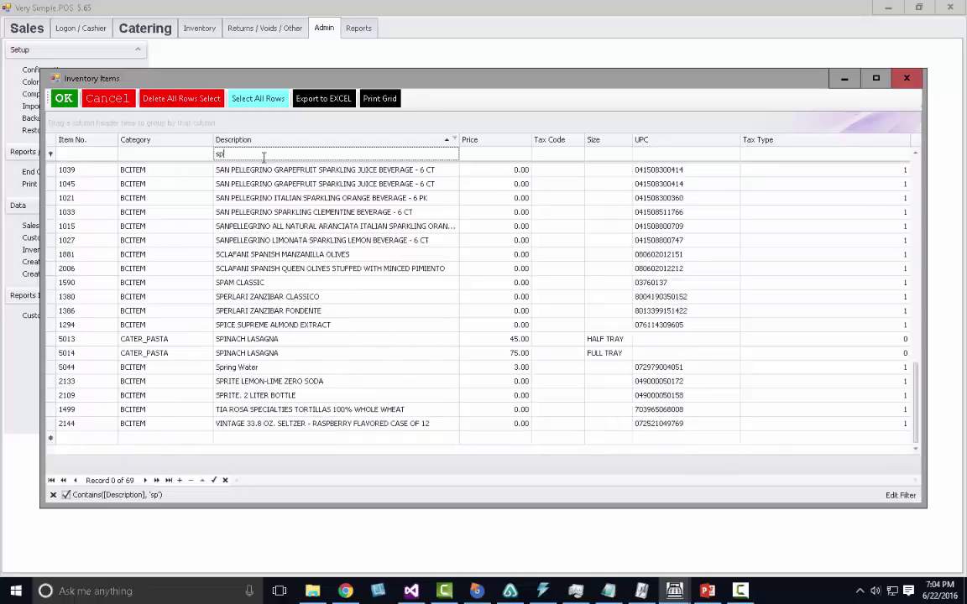
{"action": "type", "text": "ring"}
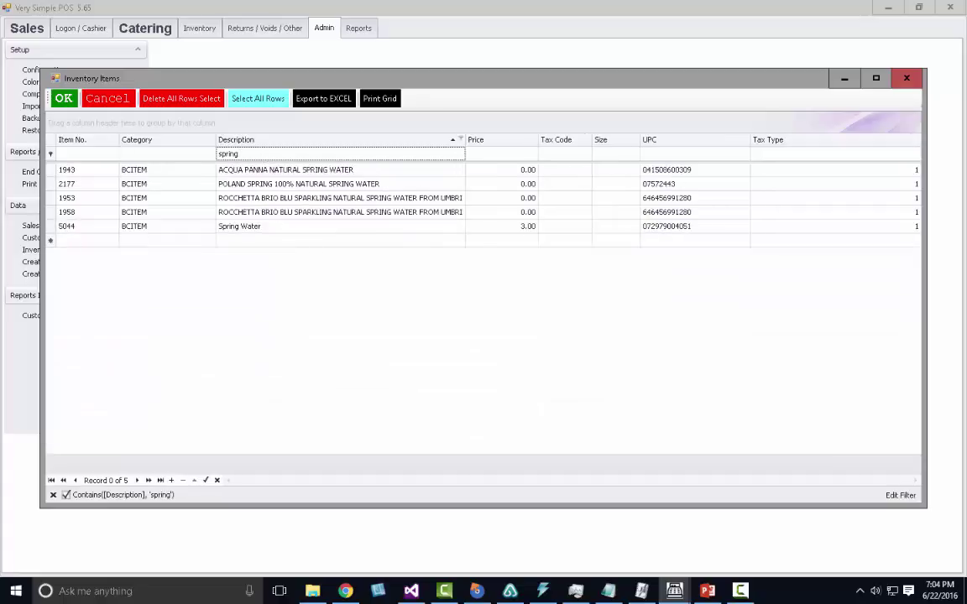
{"action": "left_click", "coordinate": [240, 227]}
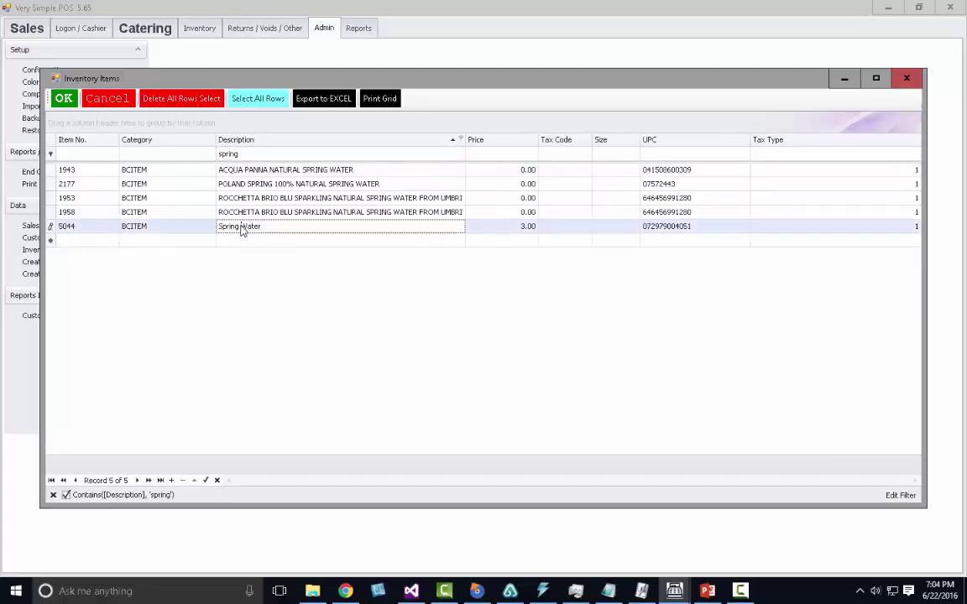
{"action": "left_click", "coordinate": [529, 229]}
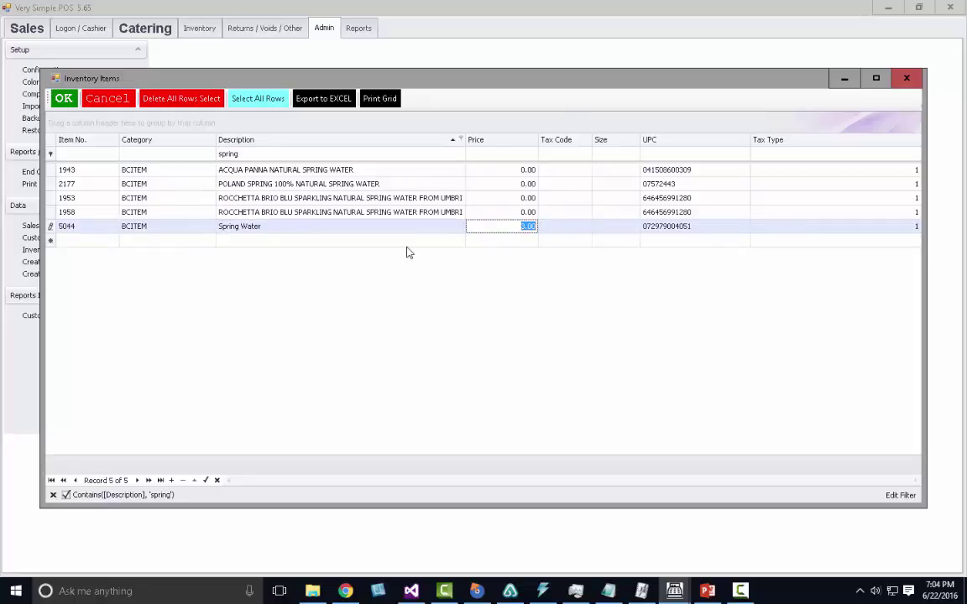
{"action": "left_click", "coordinate": [168, 154]}
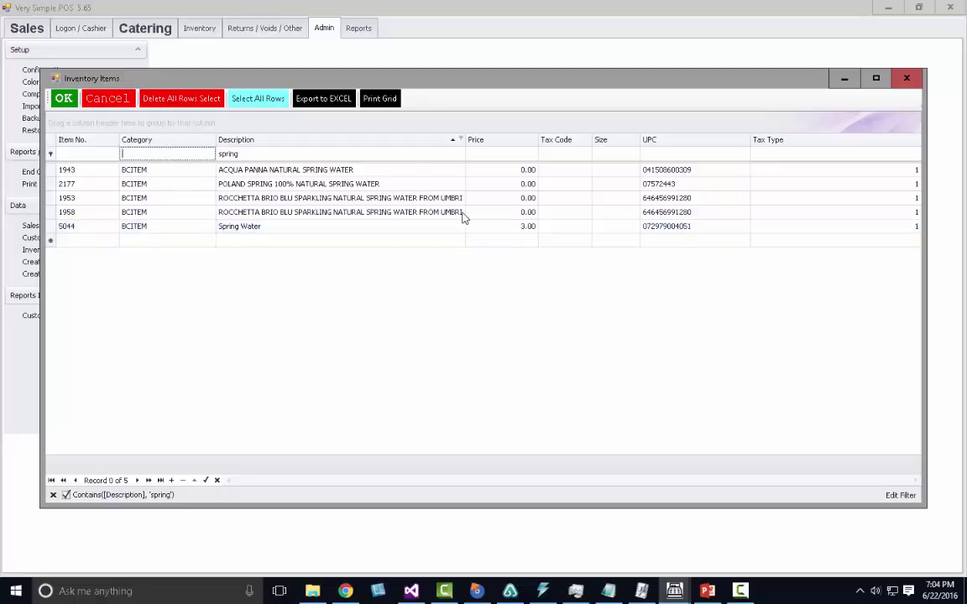
{"action": "type", "text": "sd"}
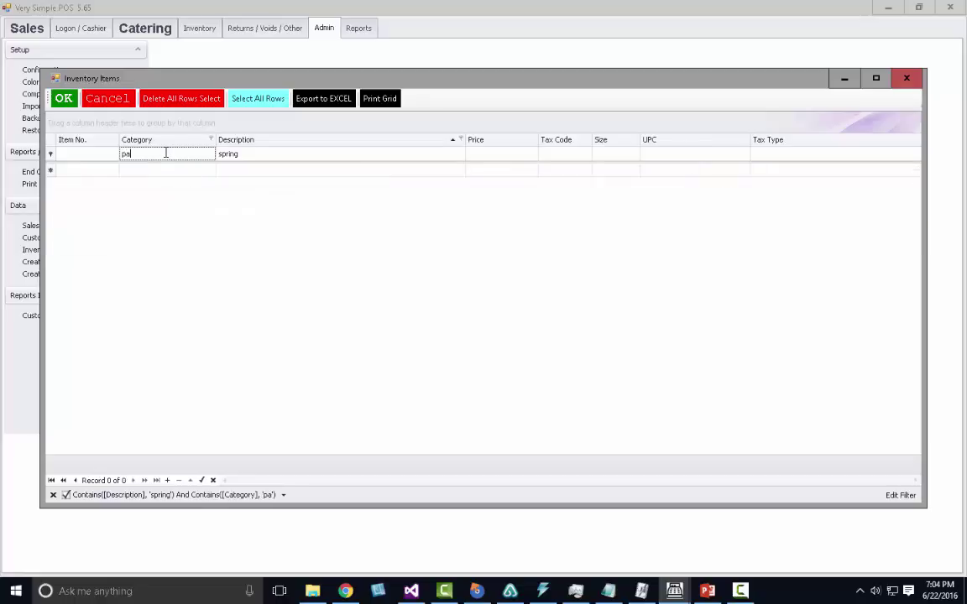
{"action": "key", "text": "BackSpace"}
{"action": "key", "text": "BackSpace"}
Step: Clear the "spring" filter from the inventory list's Description column
{"action": "left_click", "coordinate": [252, 155]}
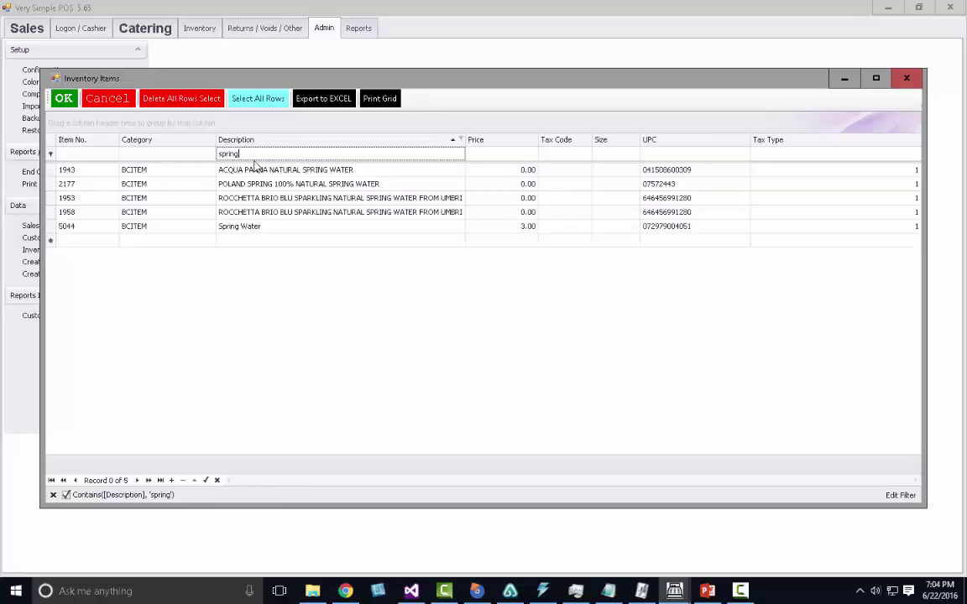
{"action": "key", "text": "BackSpace"}
{"action": "key", "text": "BackSpace"}
{"action": "key", "text": "BackSpace"}
{"action": "key", "text": "BackSpace"}
{"action": "key", "text": "BackSpace"}
{"action": "key", "text": "BackSpace"}
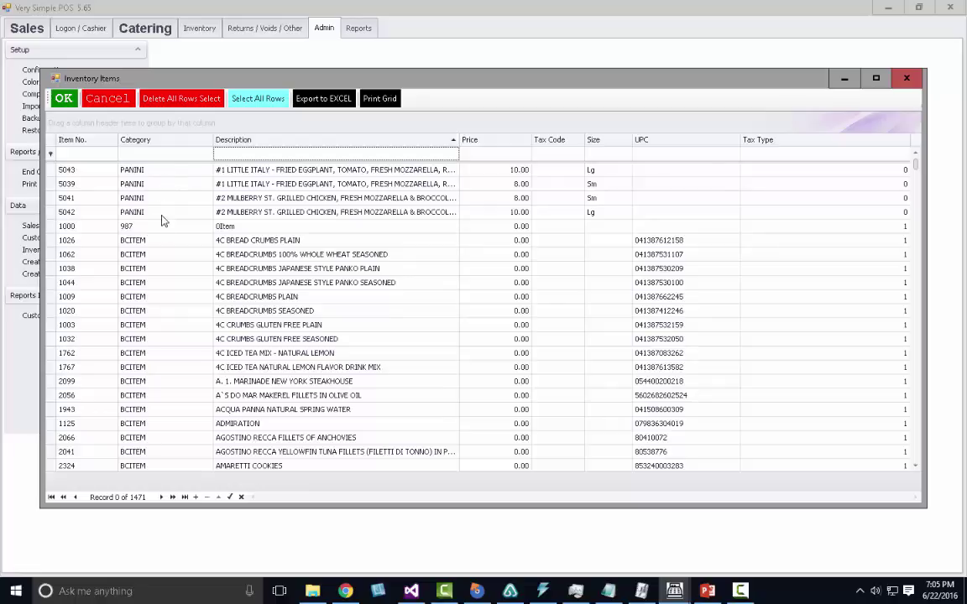
Step: Filter the inventory list's categories by "cater_", check the catering items' category values, and close the list
{"action": "left_click", "coordinate": [176, 158]}
{"action": "type", "text": "c"}
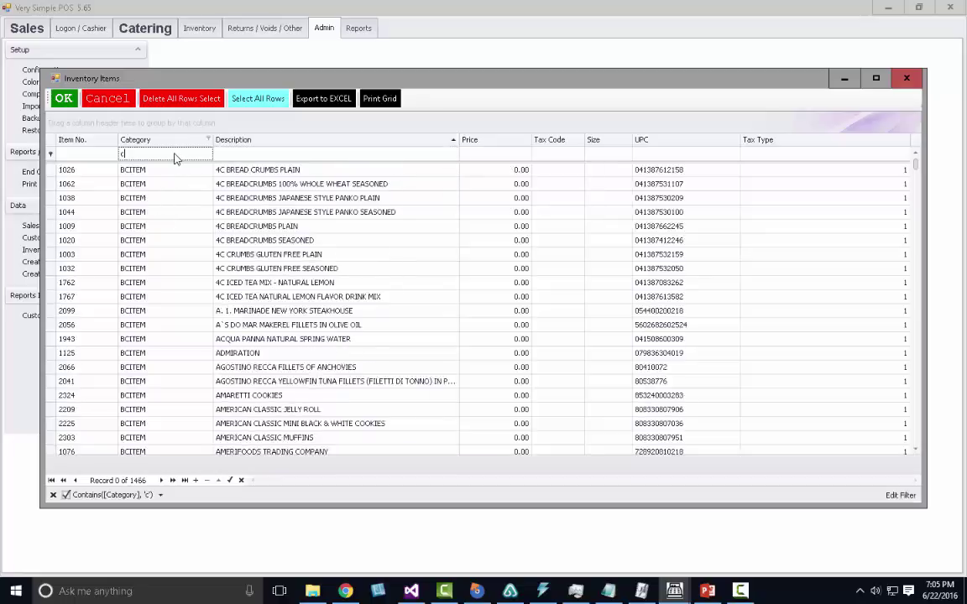
{"action": "type", "text": "ater"}
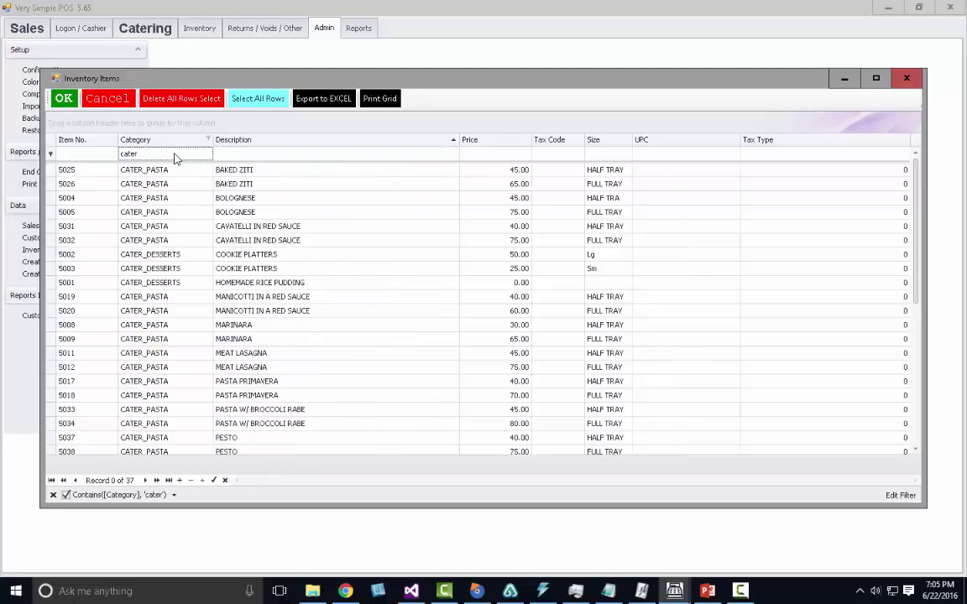
{"action": "type", "text": "_"}
{"action": "left_click", "coordinate": [135, 437]}
{"action": "left_click", "coordinate": [188, 409]}
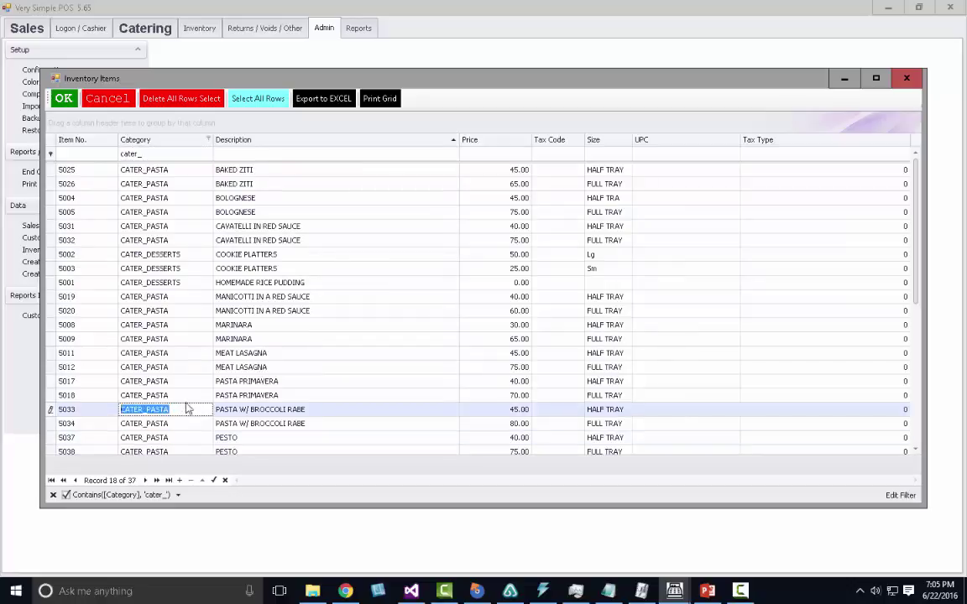
{"action": "left_click", "coordinate": [189, 382]}
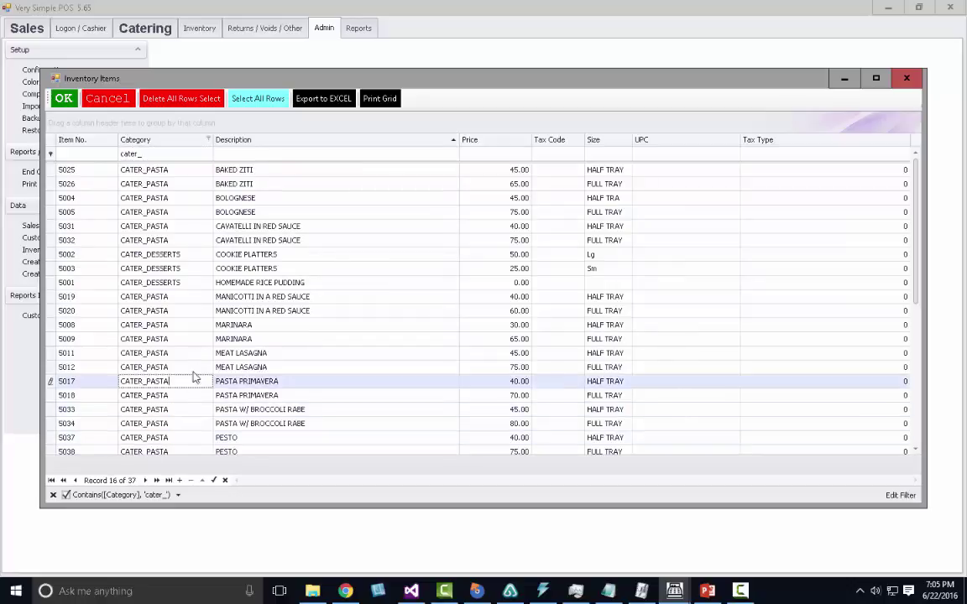
{"action": "left_click", "coordinate": [64, 100]}
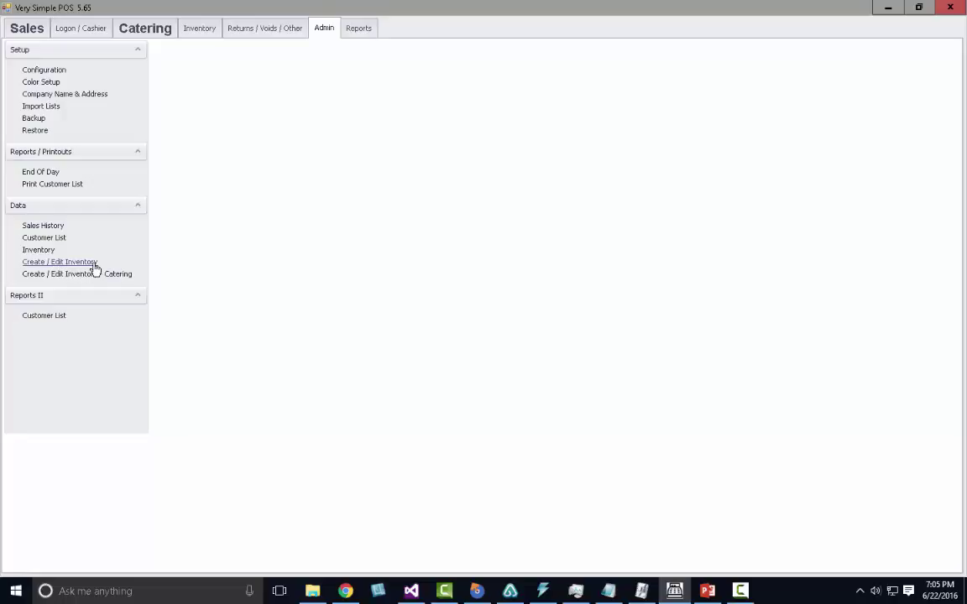
Step: Try creating DAILY_SOUPS items with different sizes in the regular inventory editor, set the first size to 16 oz, and cancel
{"action": "left_click", "coordinate": [37, 267]}
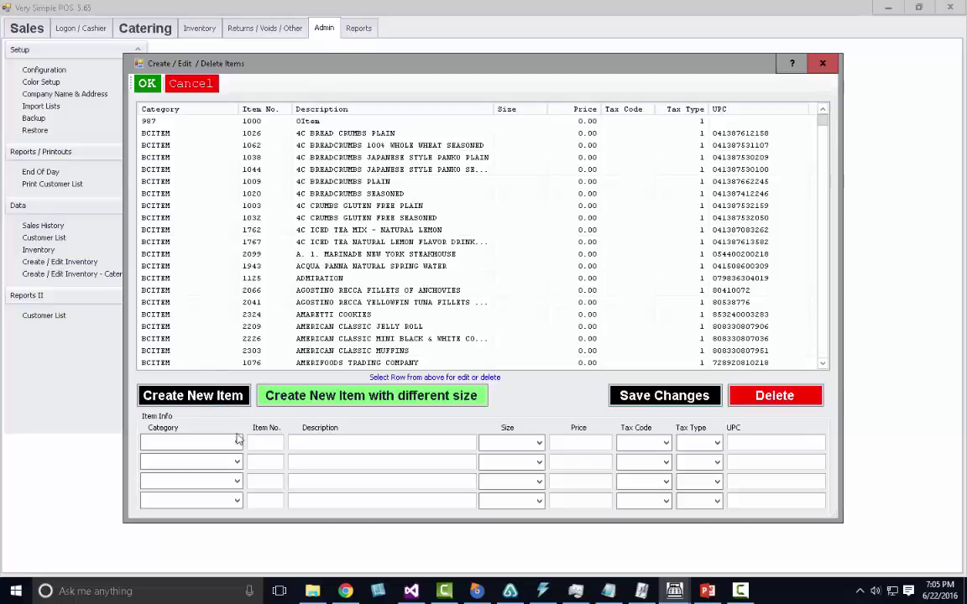
{"action": "left_click", "coordinate": [237, 443]}
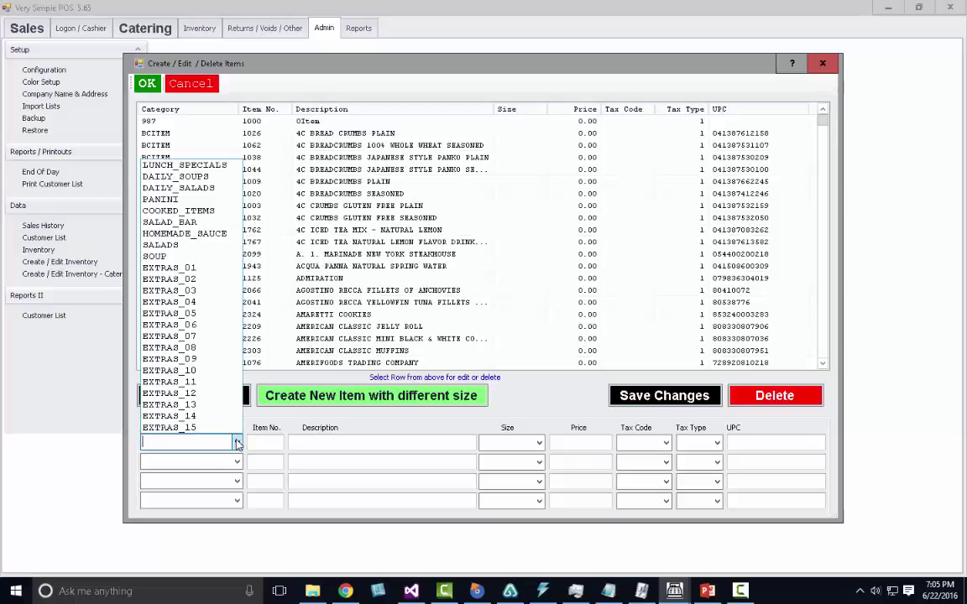
{"action": "left_click", "coordinate": [210, 177]}
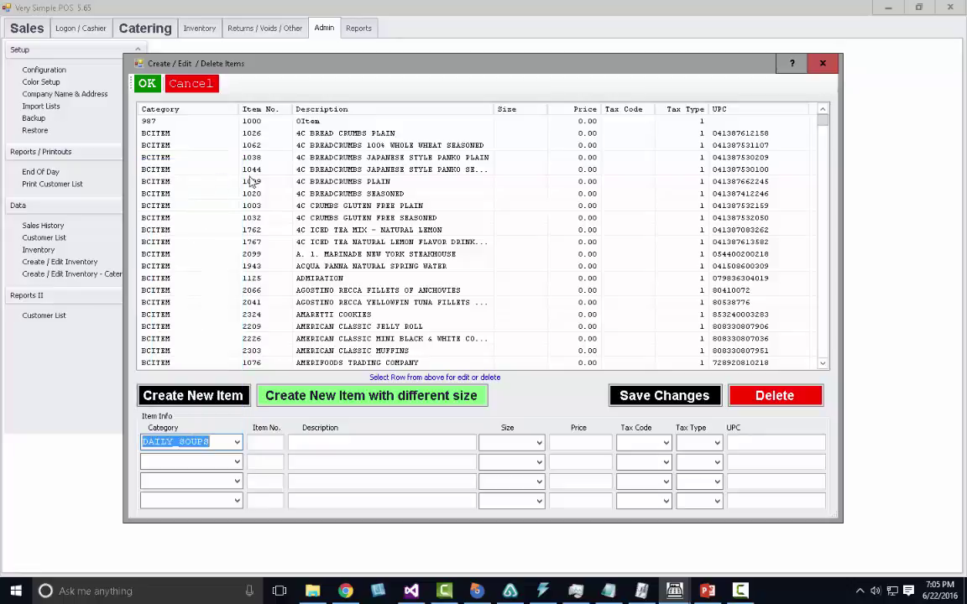
{"action": "left_click", "coordinate": [318, 403]}
{"action": "left_click", "coordinate": [366, 445]}
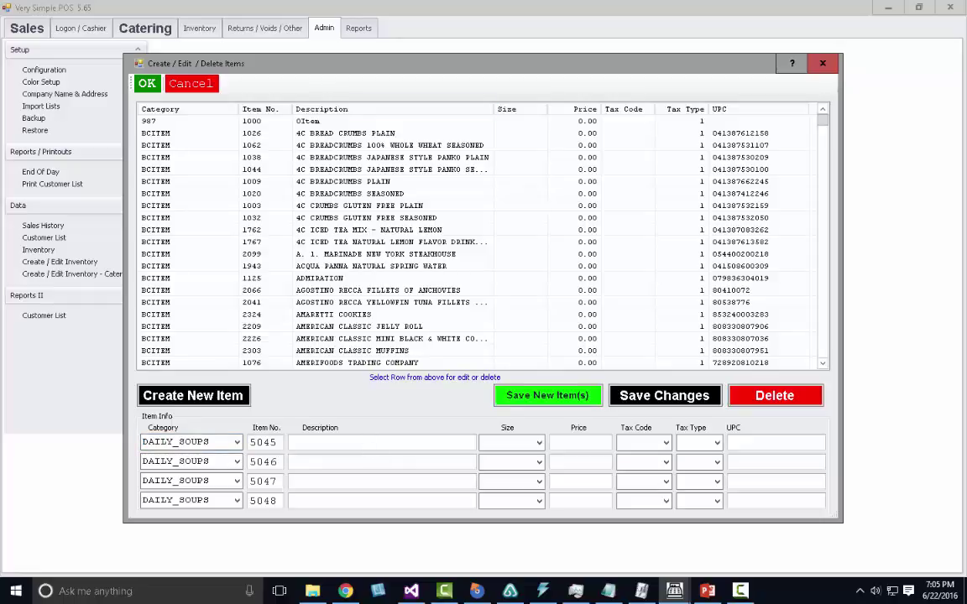
{"action": "key", "text": "alt+Tab"}
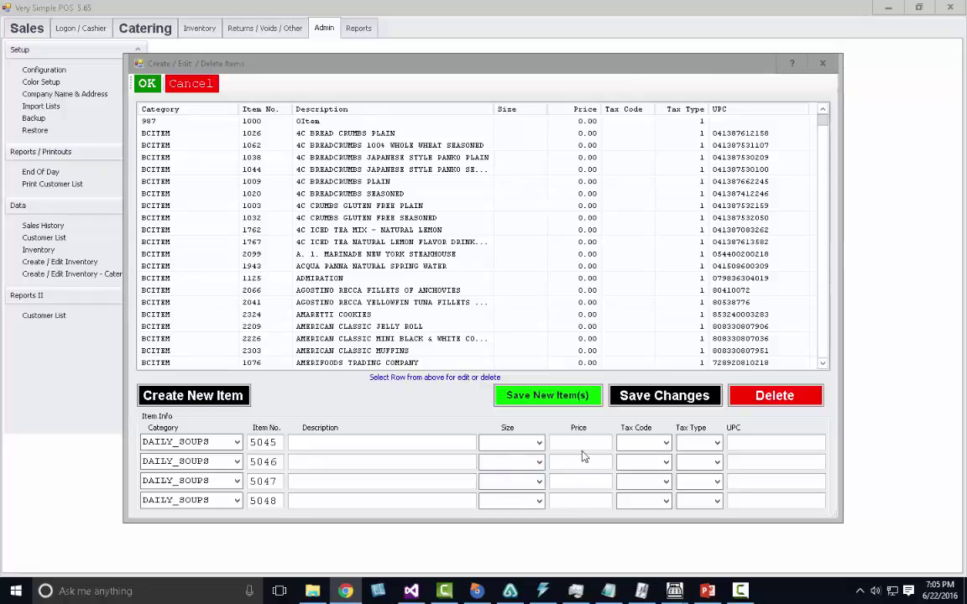
{"action": "left_click", "coordinate": [539, 443]}
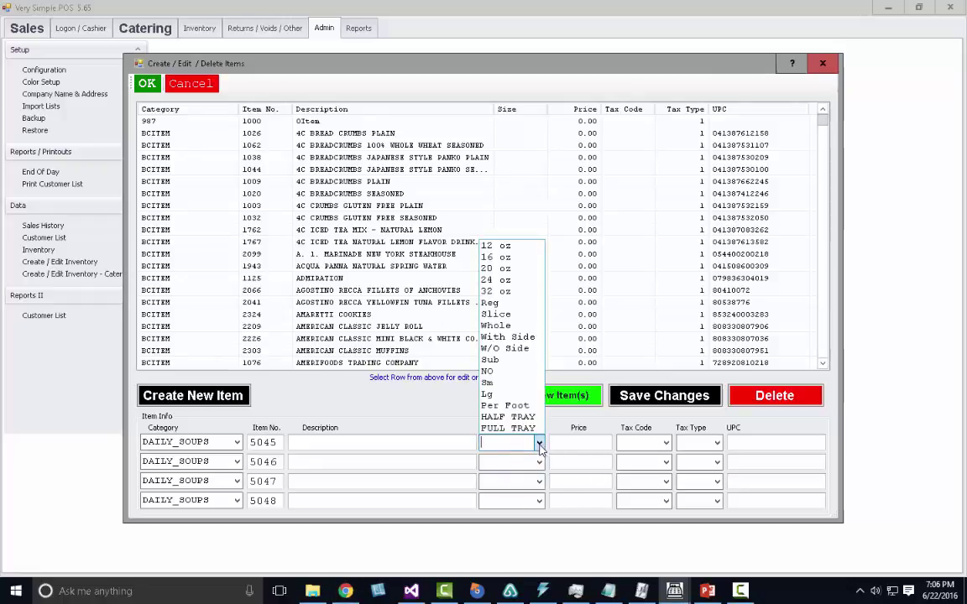
{"action": "left_click", "coordinate": [521, 267]}
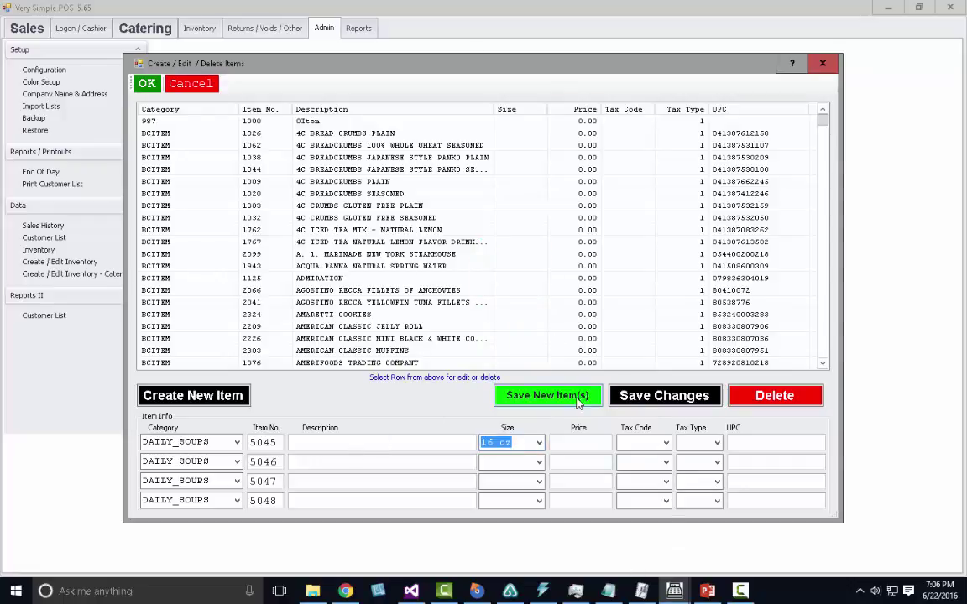
{"action": "left_click", "coordinate": [192, 84]}
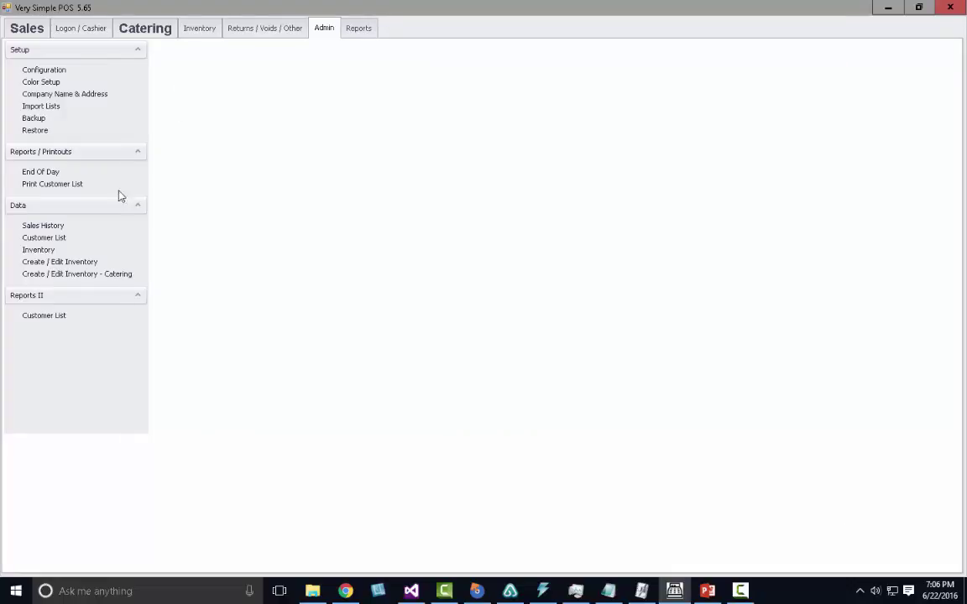
Step: Try creating CATER_PASTA items with different sizes in the catering inventory editor, and cancel
{"action": "left_click", "coordinate": [49, 277]}
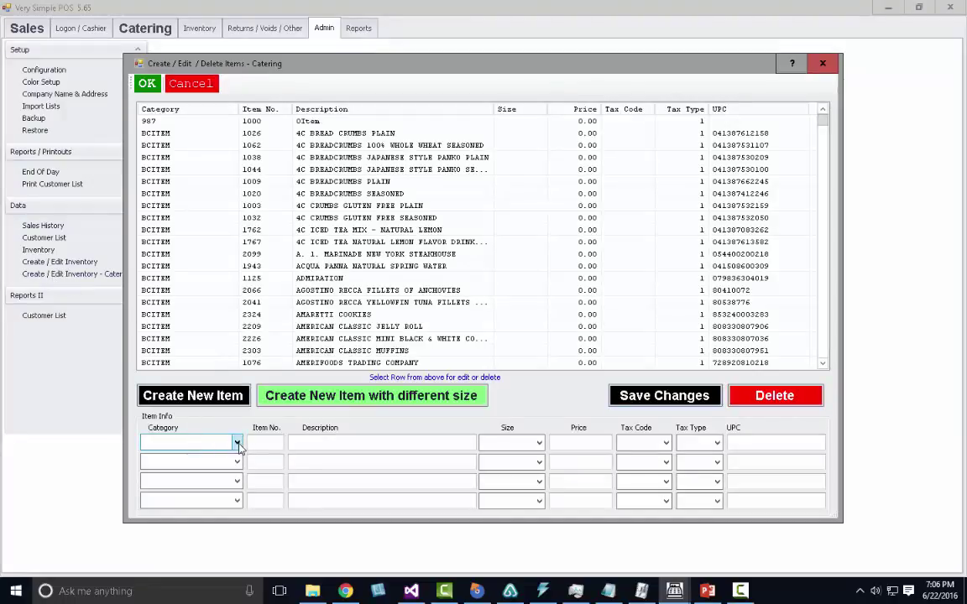
{"action": "left_click", "coordinate": [236, 442]}
{"action": "left_click", "coordinate": [225, 285]}
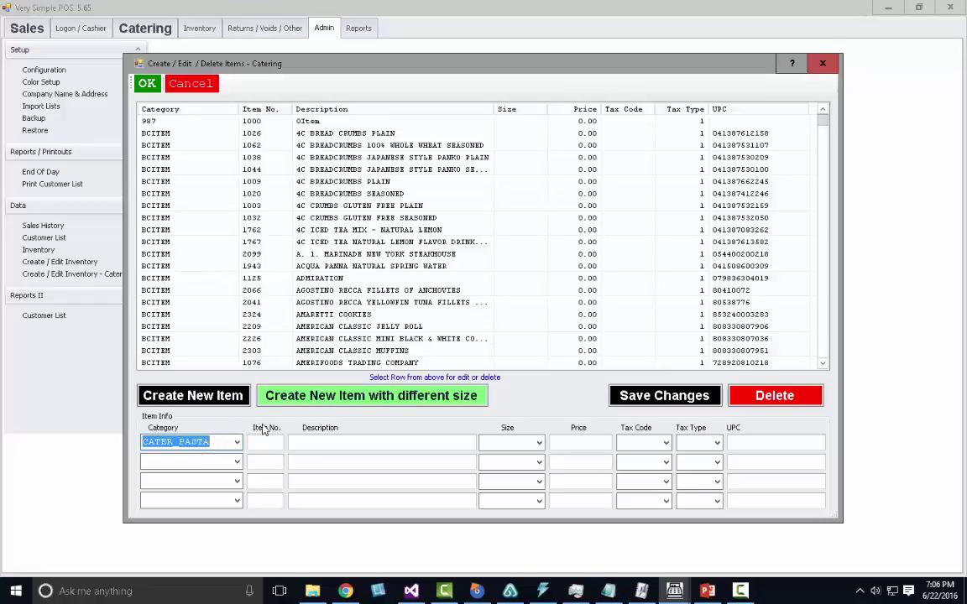
{"action": "left_click", "coordinate": [311, 398]}
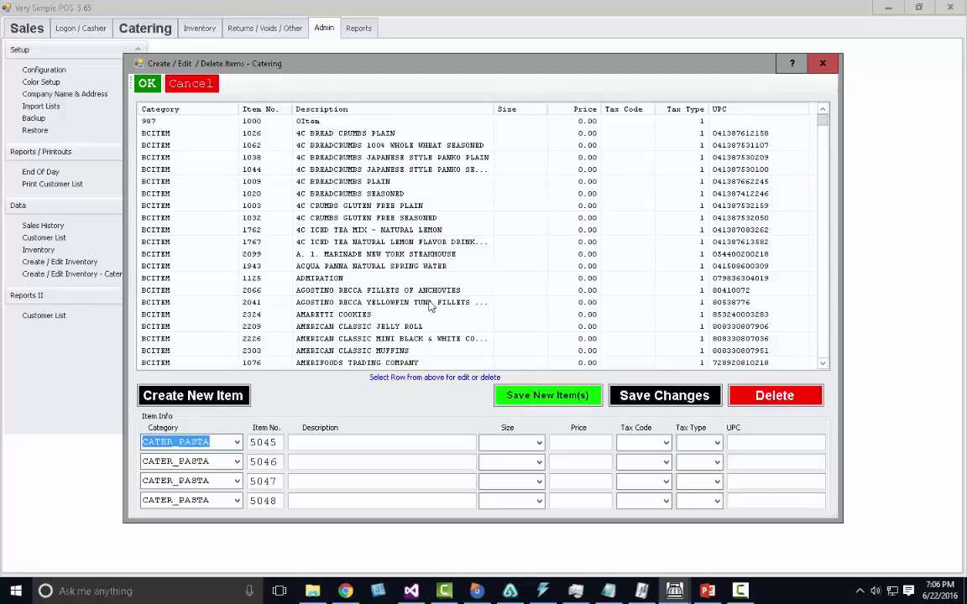
{"action": "left_click", "coordinate": [193, 83]}
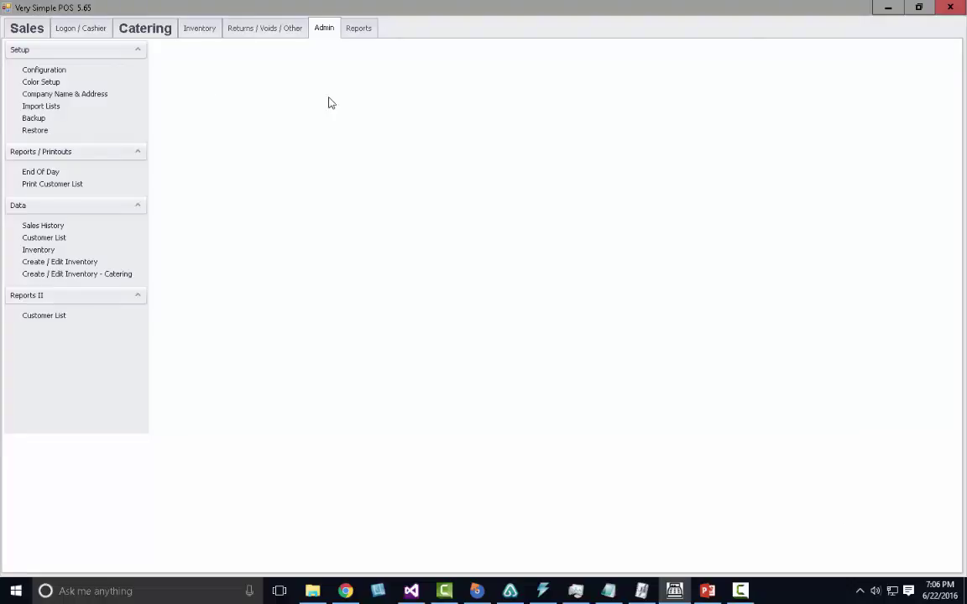
Step: Examine the menu sizes, menu categories with their sizes, and catering categories in the configuration, and cancel out of it
{"action": "left_click", "coordinate": [41, 73]}
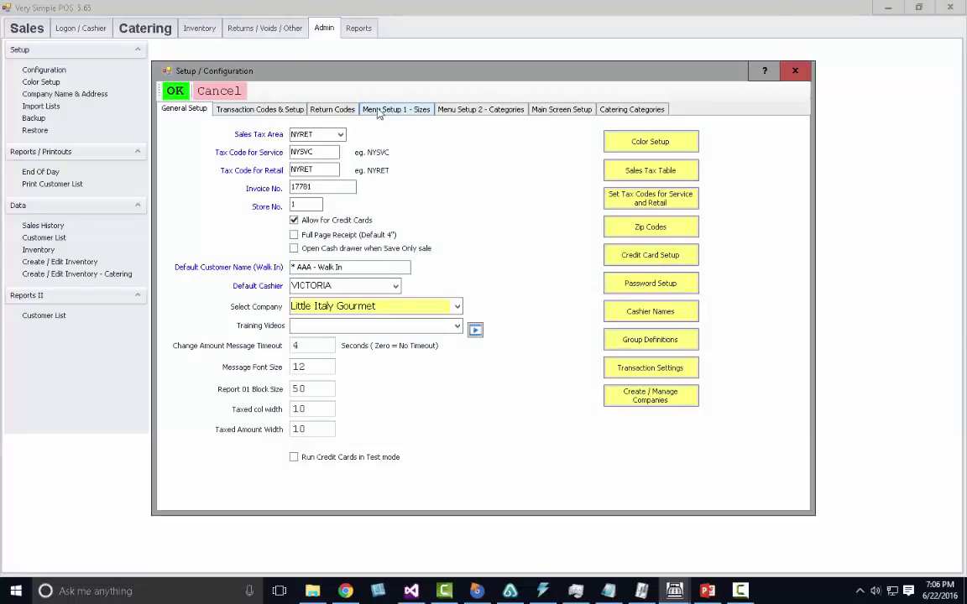
{"action": "left_click", "coordinate": [409, 113]}
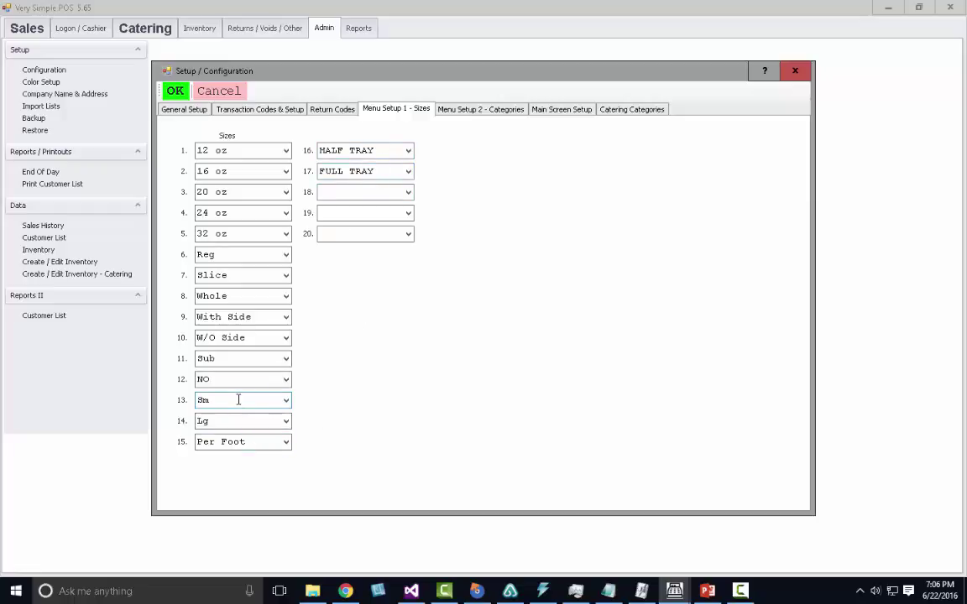
{"action": "left_click", "coordinate": [276, 448]}
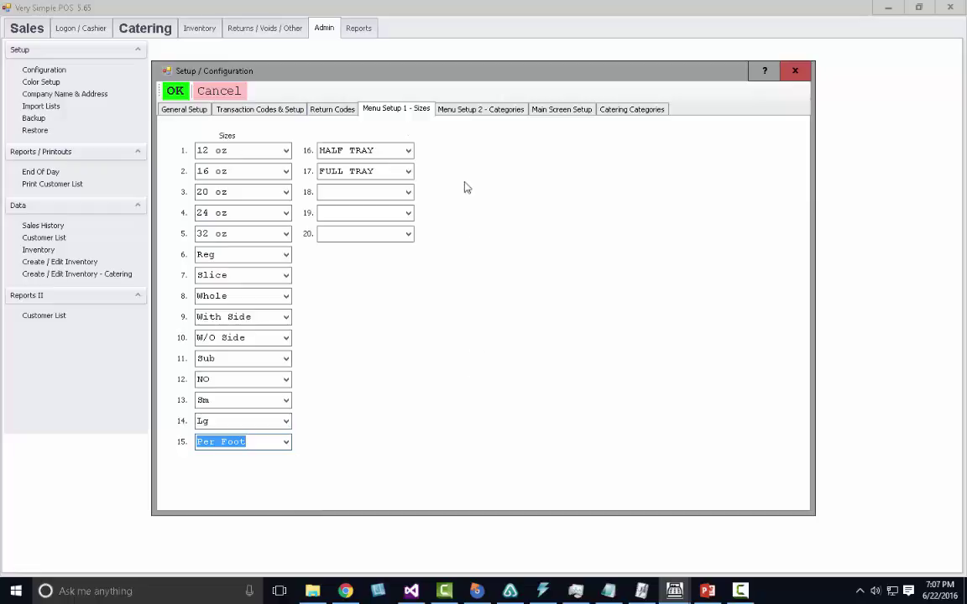
{"action": "left_click", "coordinate": [461, 114]}
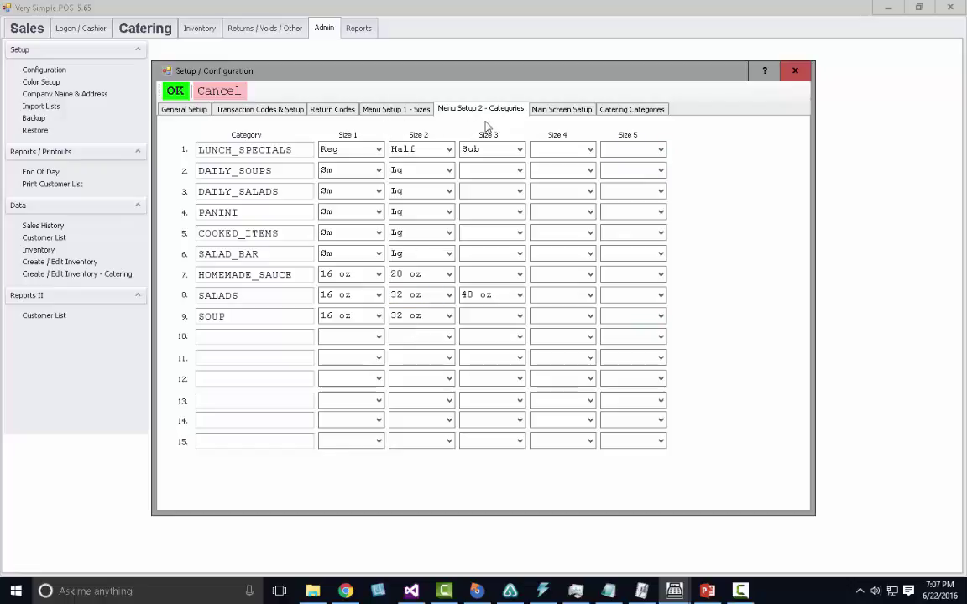
{"action": "left_click", "coordinate": [616, 110]}
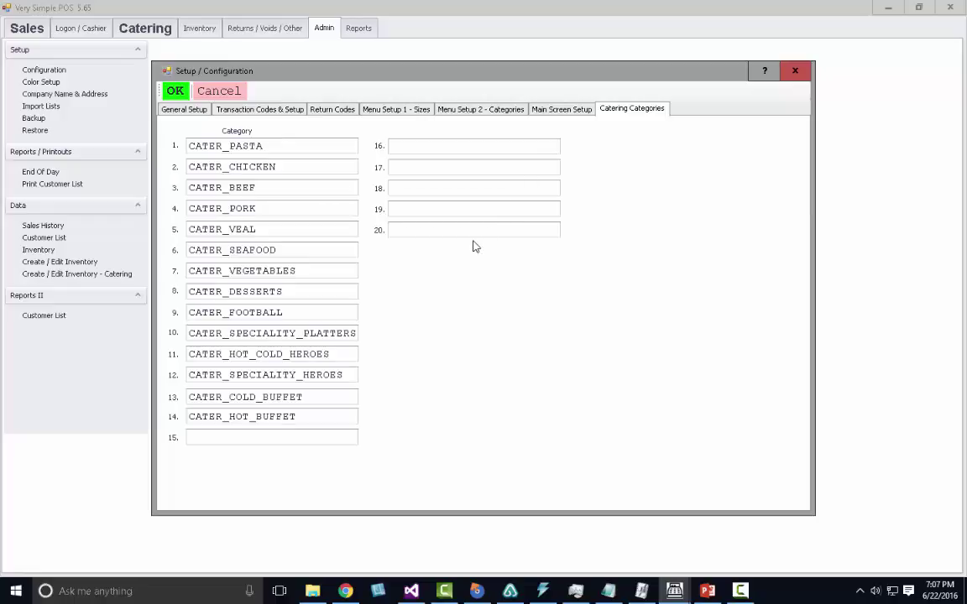
{"action": "left_click", "coordinate": [220, 91]}
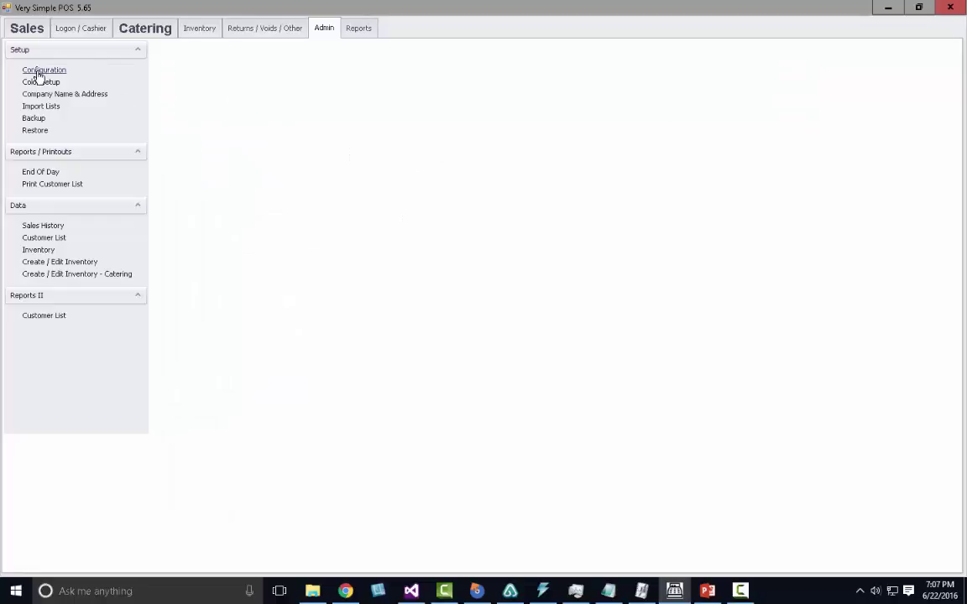
Step: Add one small and two large #1 LITTLE ITALY items from the PANINI menu to the current sale
{"action": "left_click", "coordinate": [35, 31]}
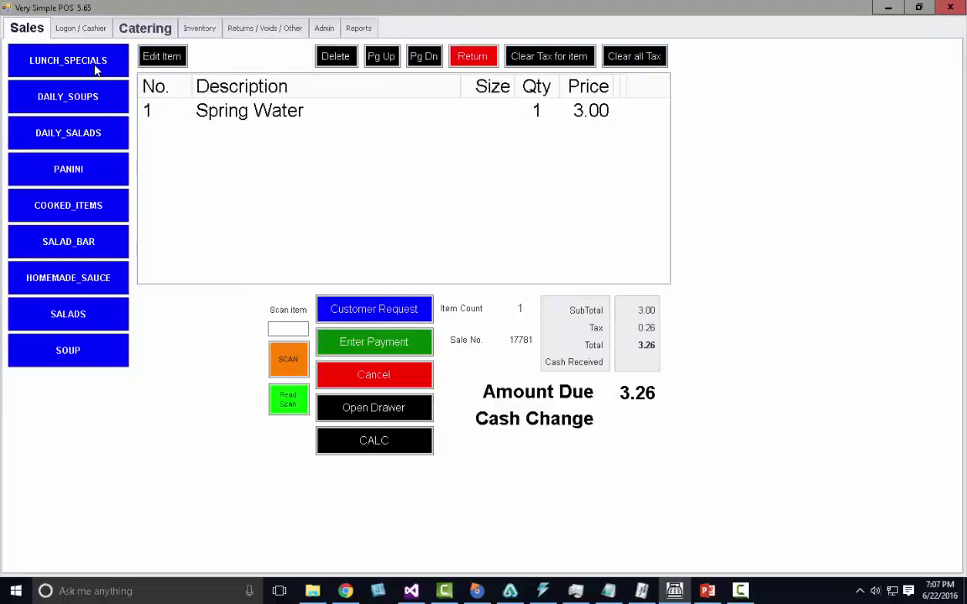
{"action": "left_click", "coordinate": [79, 167]}
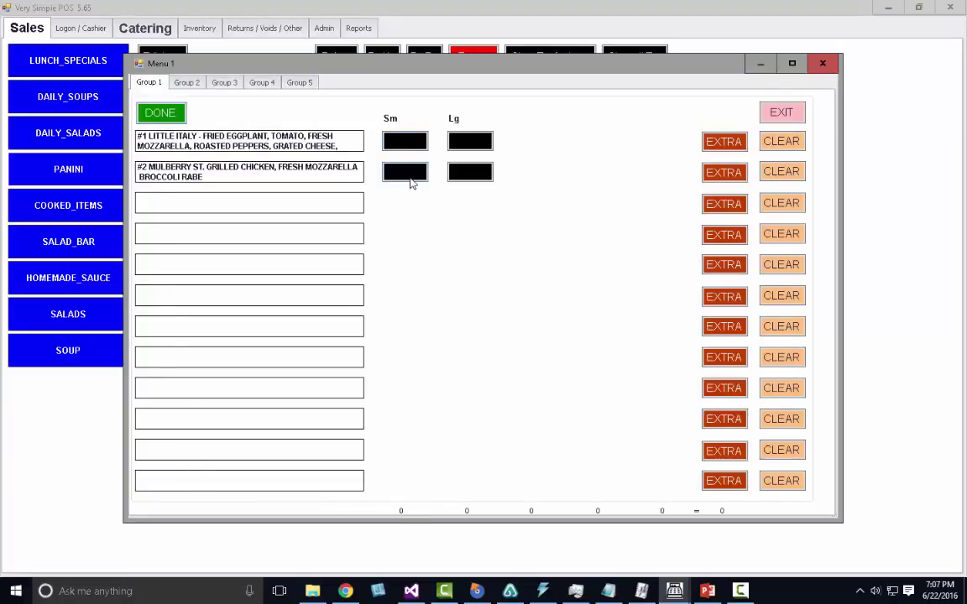
{"action": "left_click", "coordinate": [411, 149]}
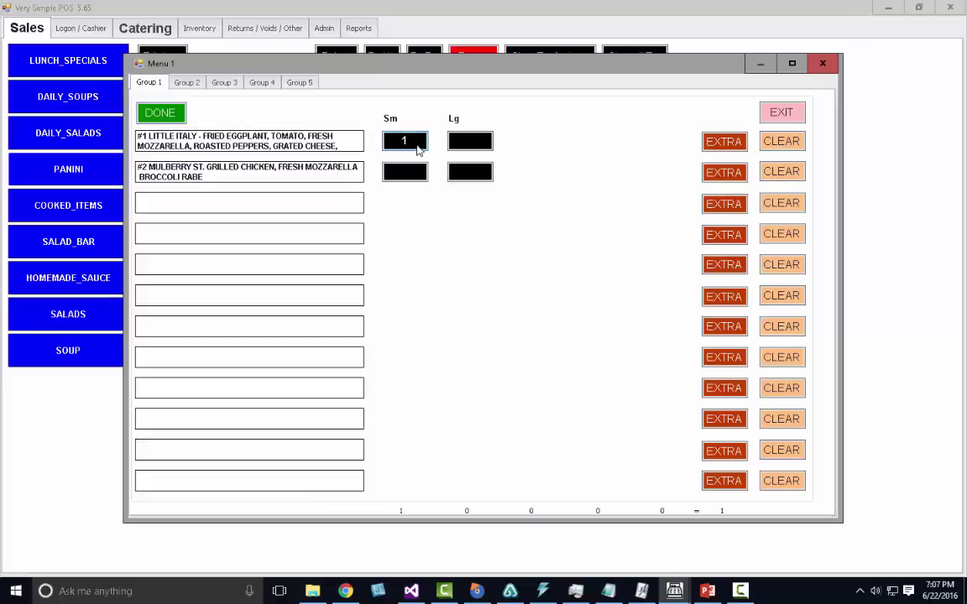
{"action": "left_click", "coordinate": [470, 142]}
{"action": "left_click", "coordinate": [468, 144]}
{"action": "left_click", "coordinate": [160, 112]}
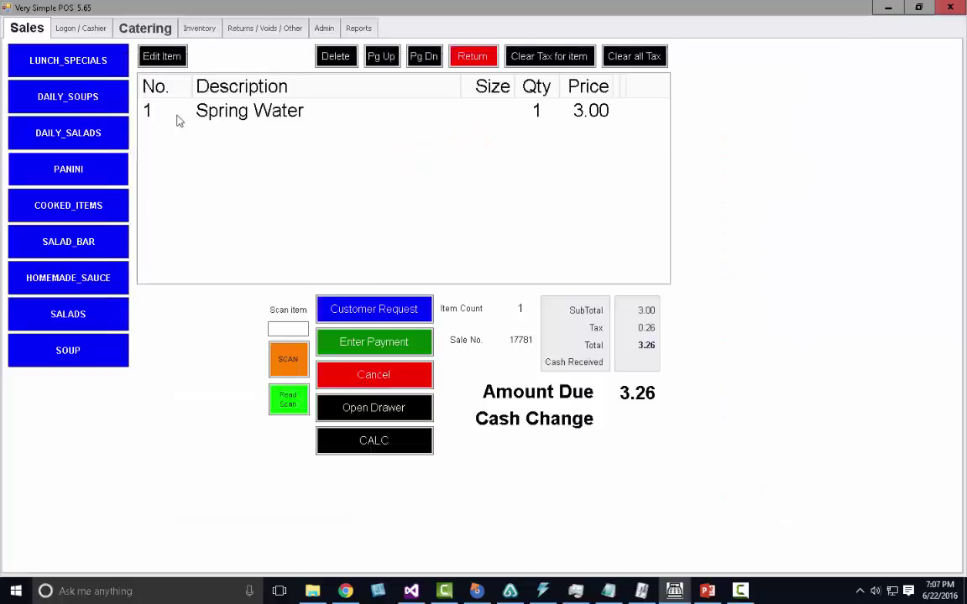
Step: View the editable description, quantity and price of the small #1 LITTLE ITALY sale line, and cancel the edit
{"action": "left_click", "coordinate": [201, 128]}
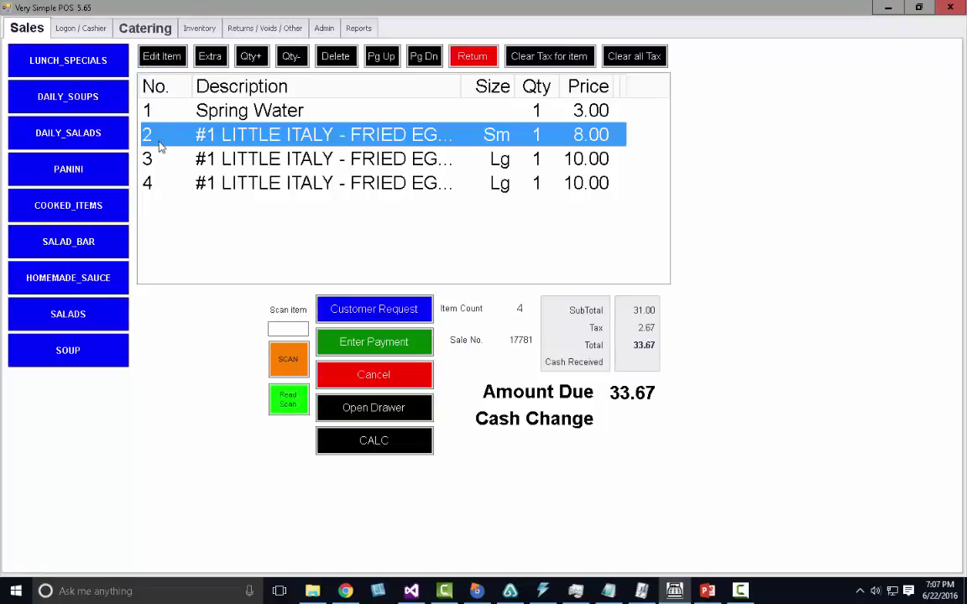
{"action": "left_click", "coordinate": [163, 60]}
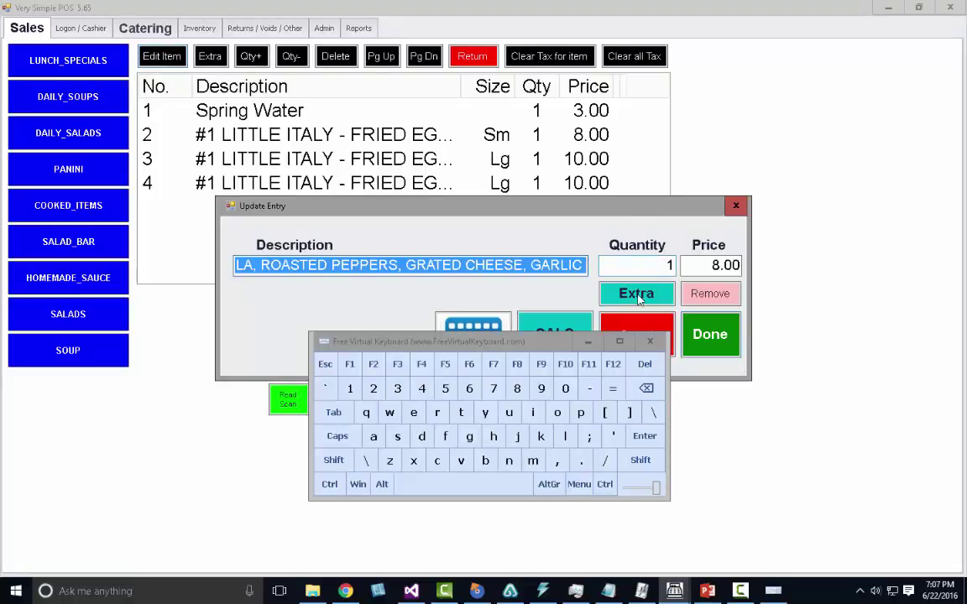
{"action": "left_click", "coordinate": [650, 342]}
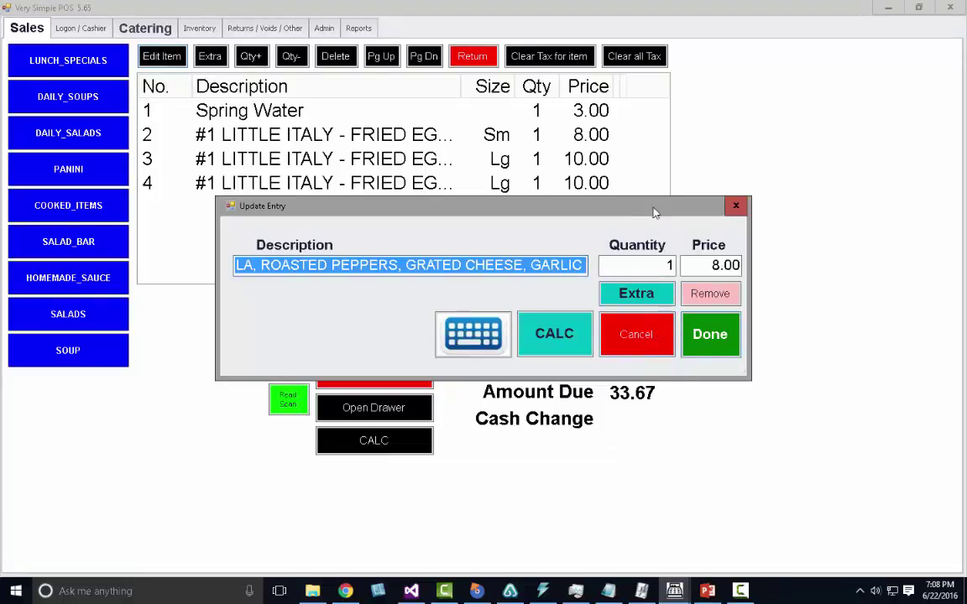
{"action": "left_click", "coordinate": [658, 317]}
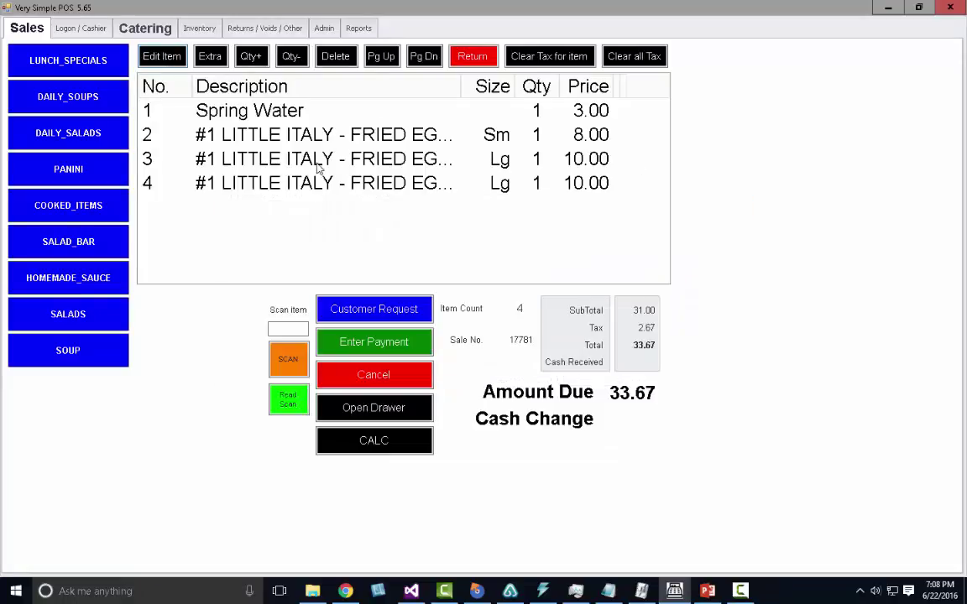
Step: Raise the quantity of the first large #1 LITTLE ITALY sale line to 2, and lower it back to 1
{"action": "left_click", "coordinate": [286, 152]}
{"action": "left_click", "coordinate": [255, 59]}
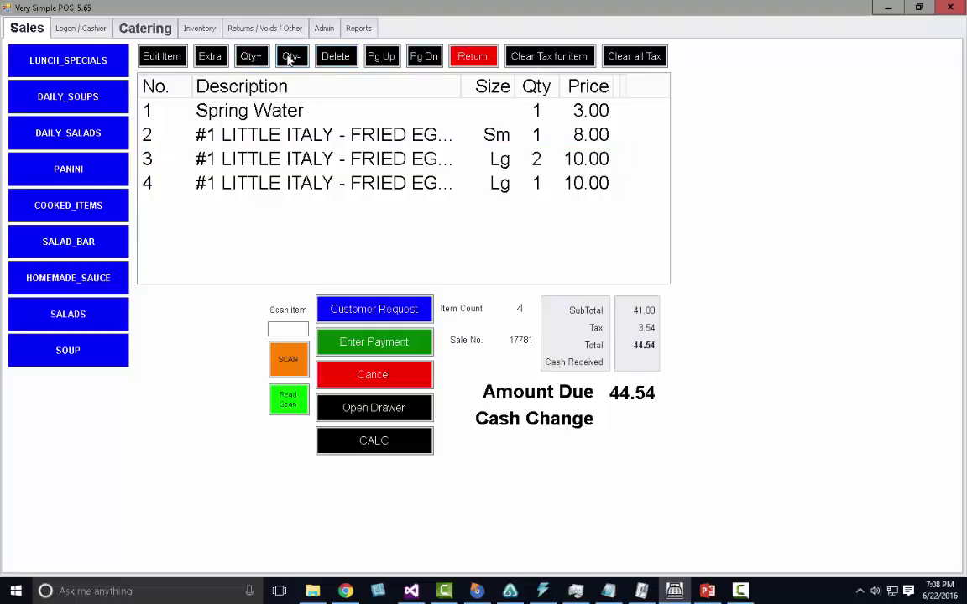
{"action": "left_click", "coordinate": [289, 55]}
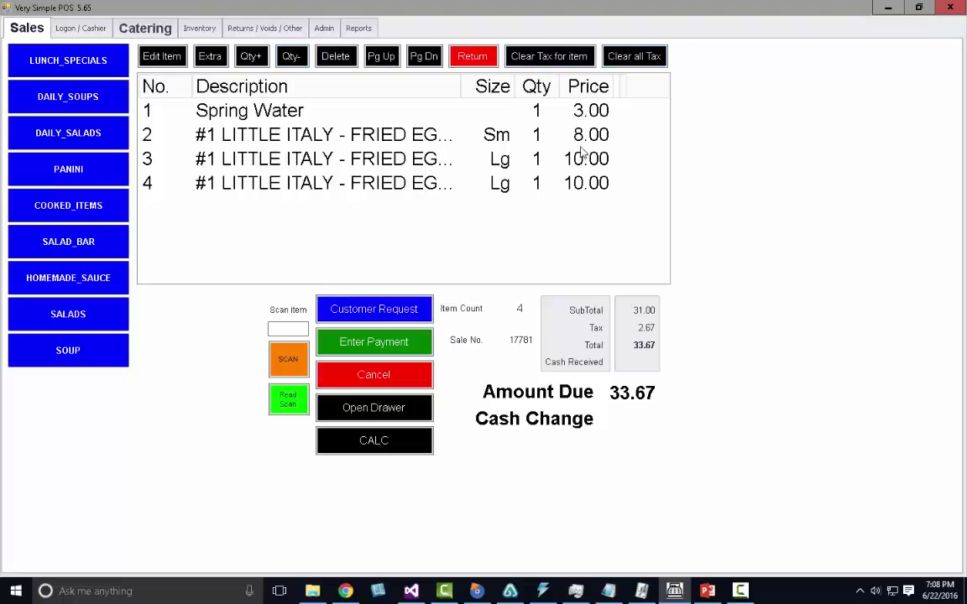
{"action": "left_click", "coordinate": [529, 153]}
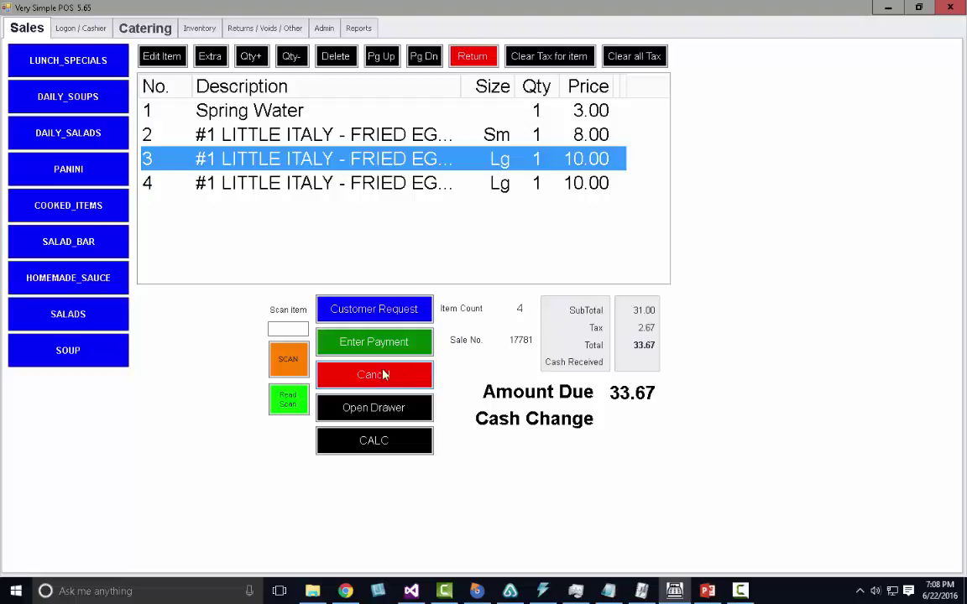
Step: Examine the payment methods and the credit card payment form for the current sale, and exit without entering a payment
{"action": "left_click", "coordinate": [353, 339]}
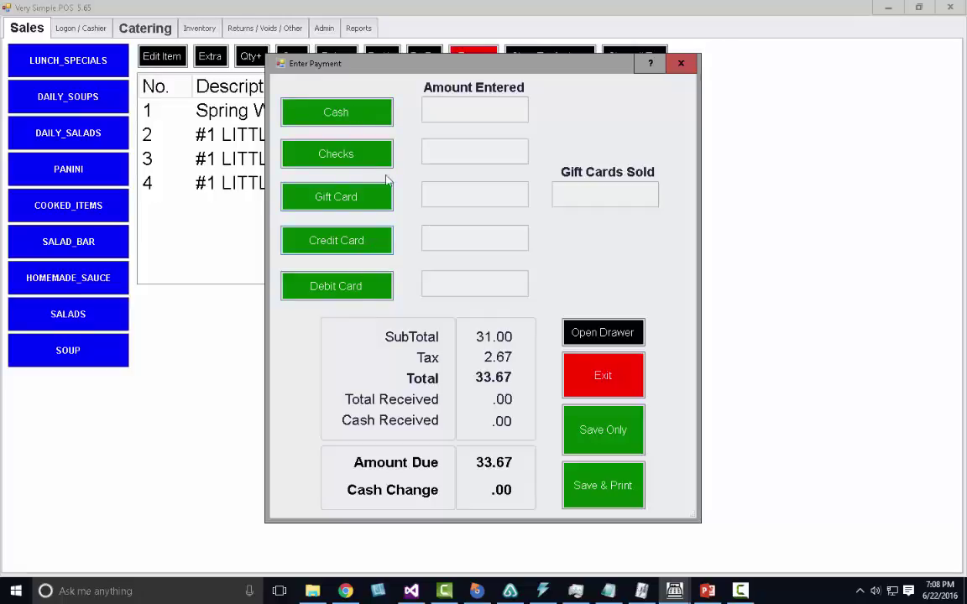
{"action": "left_click", "coordinate": [363, 251]}
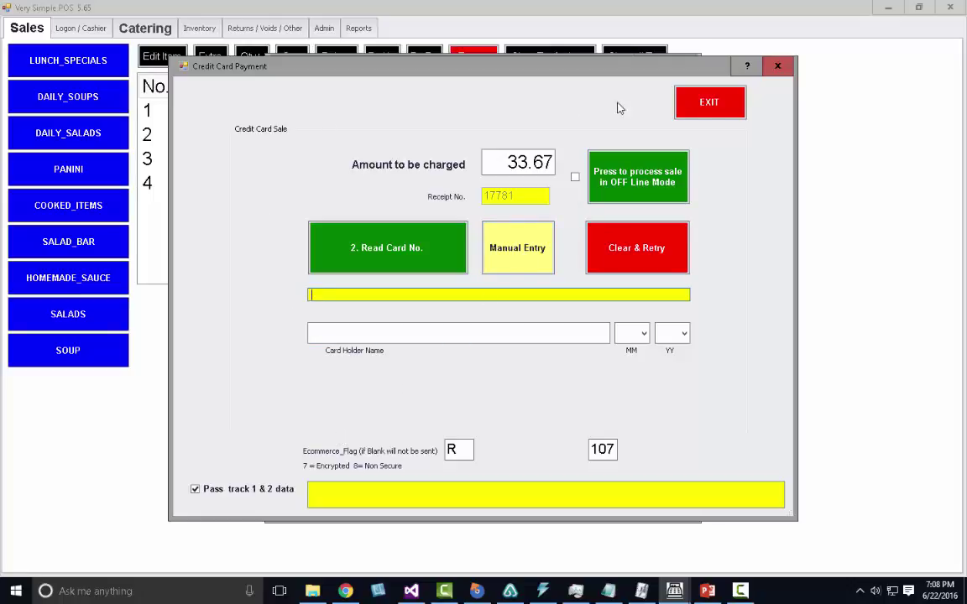
{"action": "left_click", "coordinate": [708, 101]}
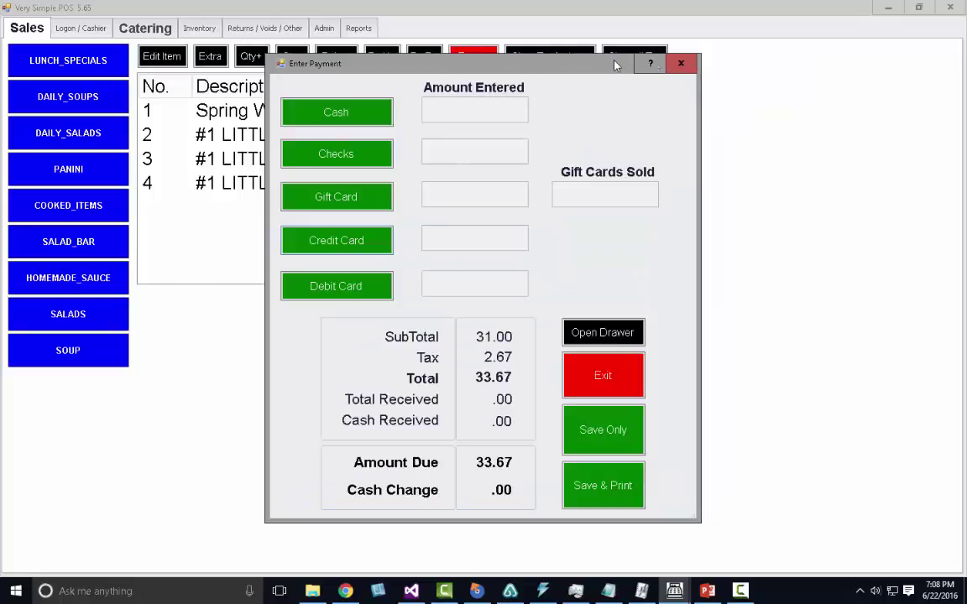
{"action": "left_click", "coordinate": [681, 64]}
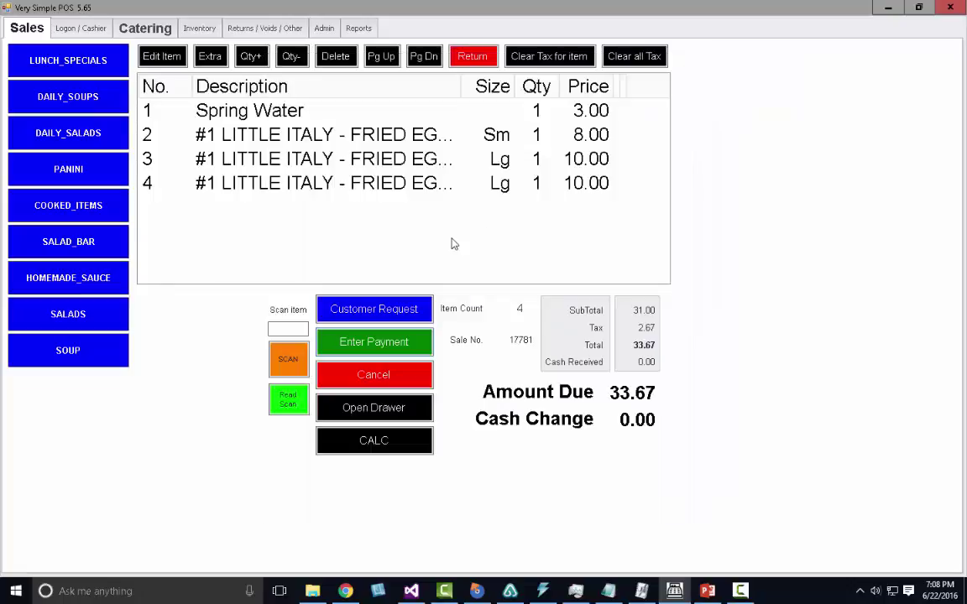